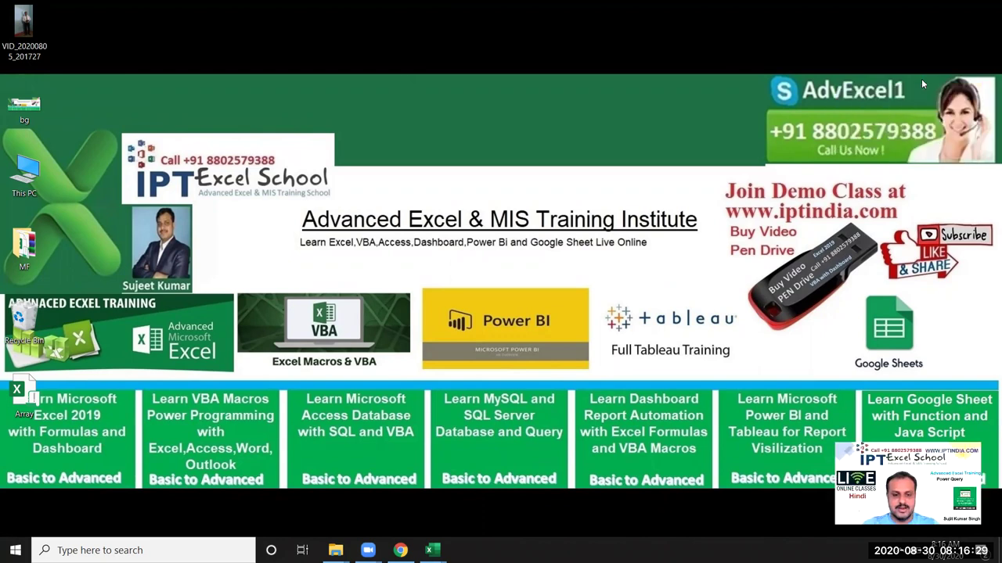
Show taskbar thumbnails of the two open Excel workbooks, Book1 and PFile
click(430, 550)
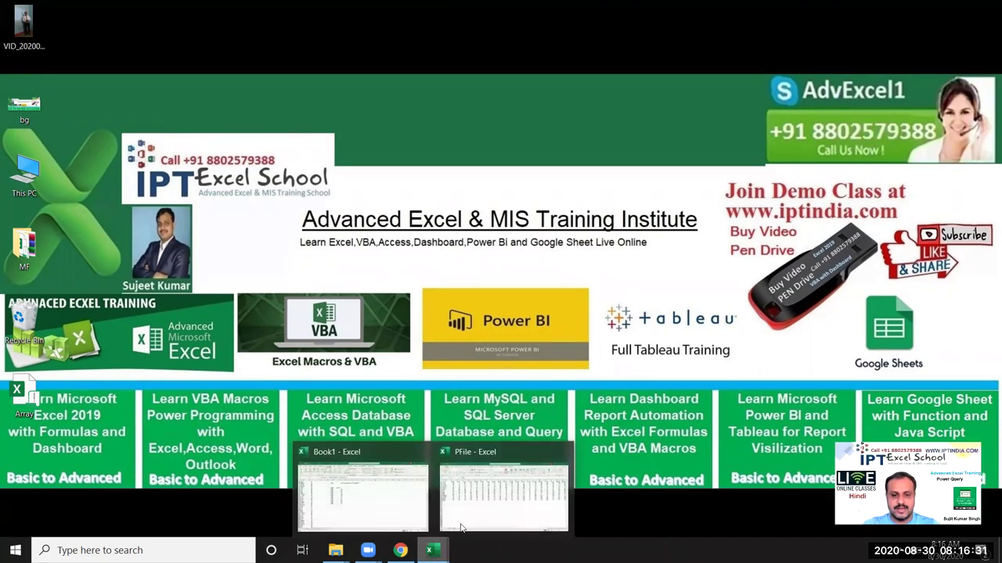
Bring PFile forward and check the date headings run from 1-Aug to 31-Aug
click(470, 521)
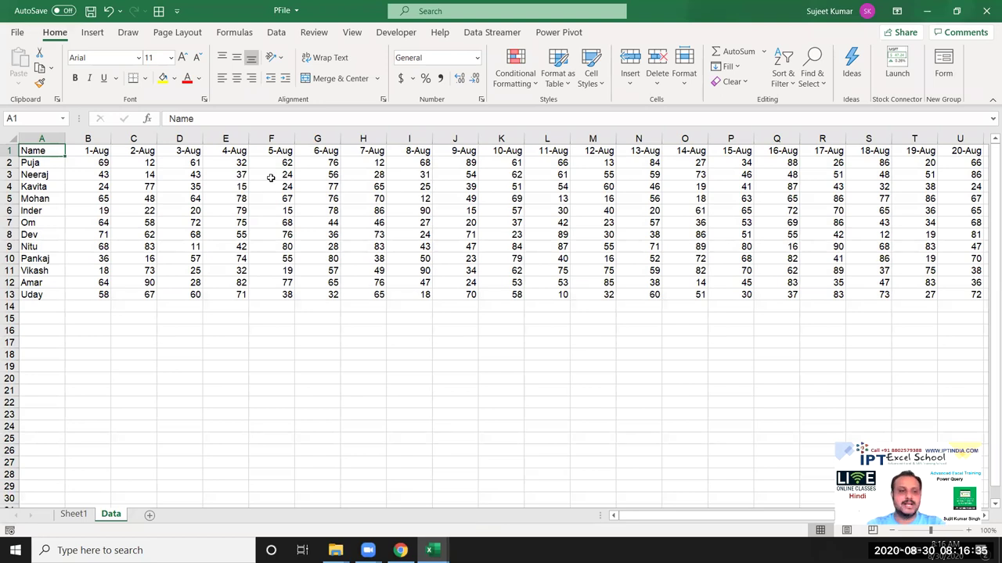
key(Right)
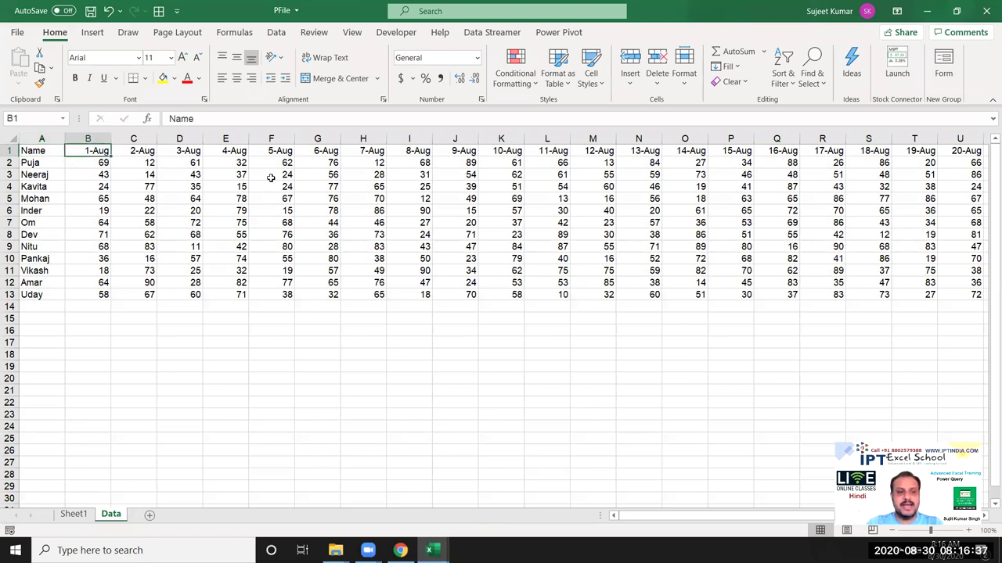
key(Right)
key(Right)
key(Right)
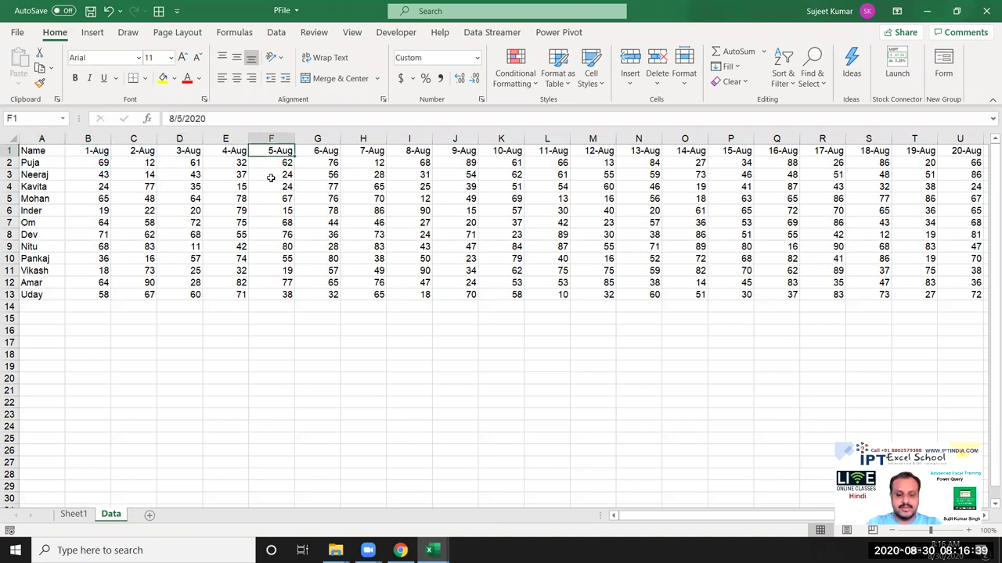
key(Home)
key(Right)
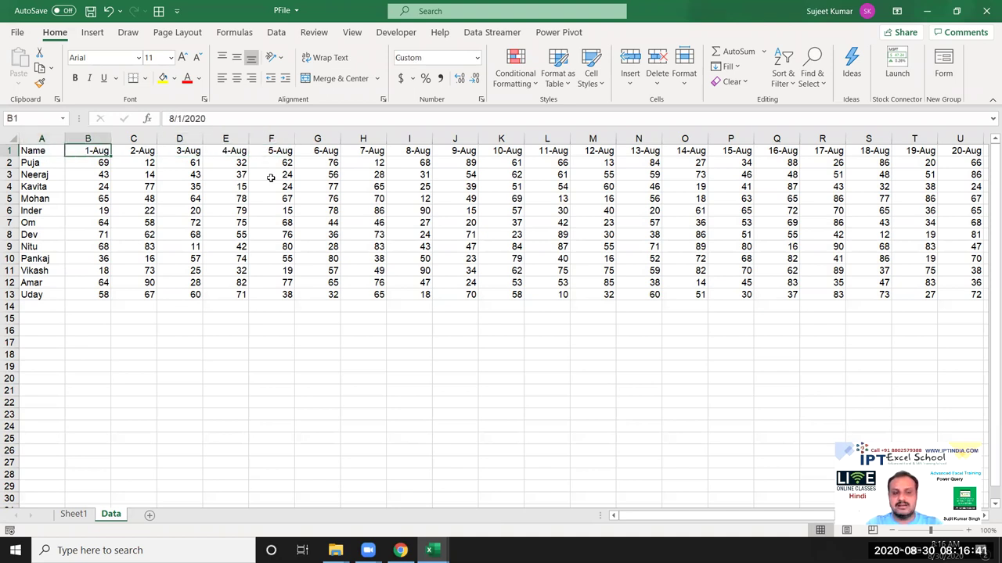
key(ctrl+Right)
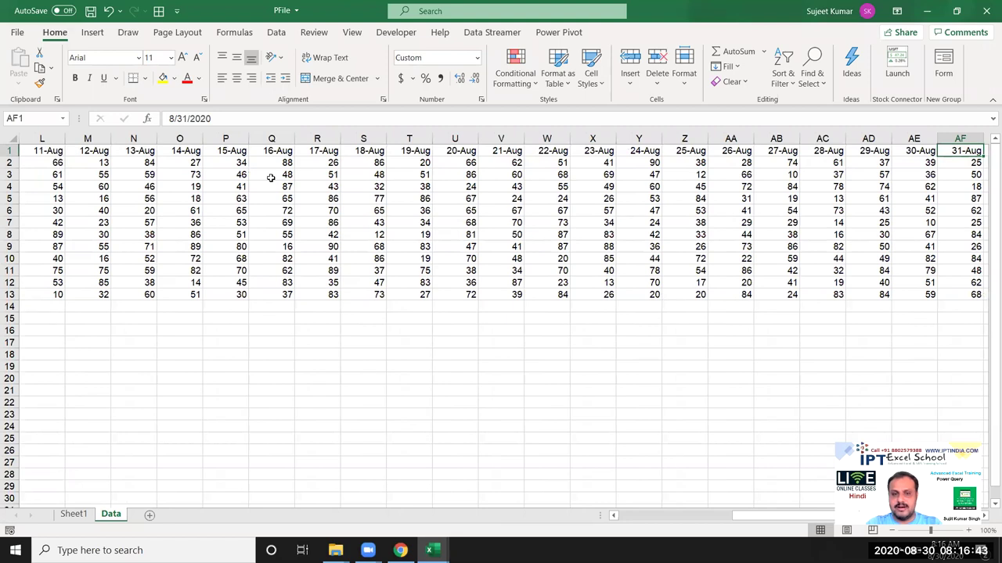
key(ctrl+Left)
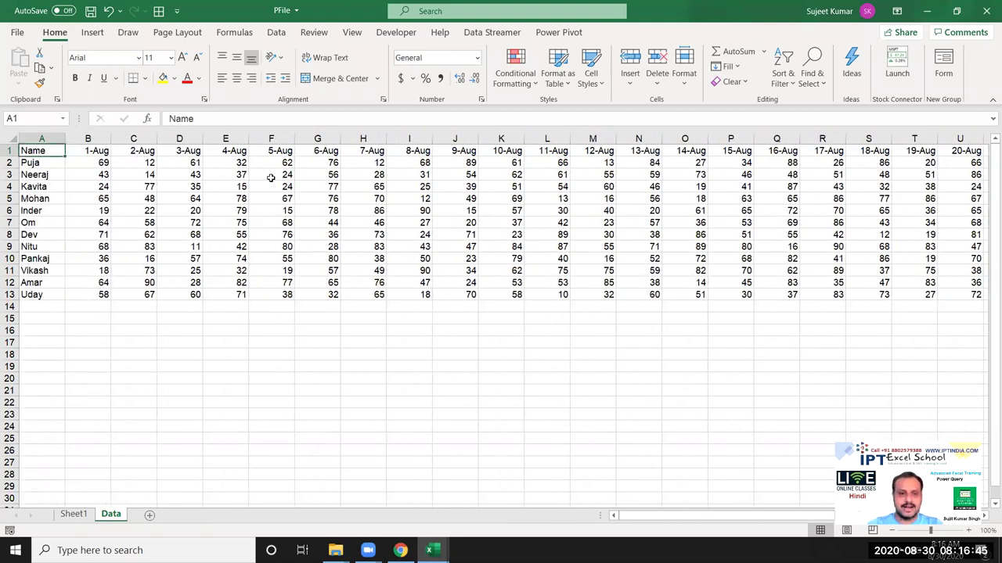
Check the names end at Uday, review Amar's daily sales, and move below the table
key(ctrl+Down)
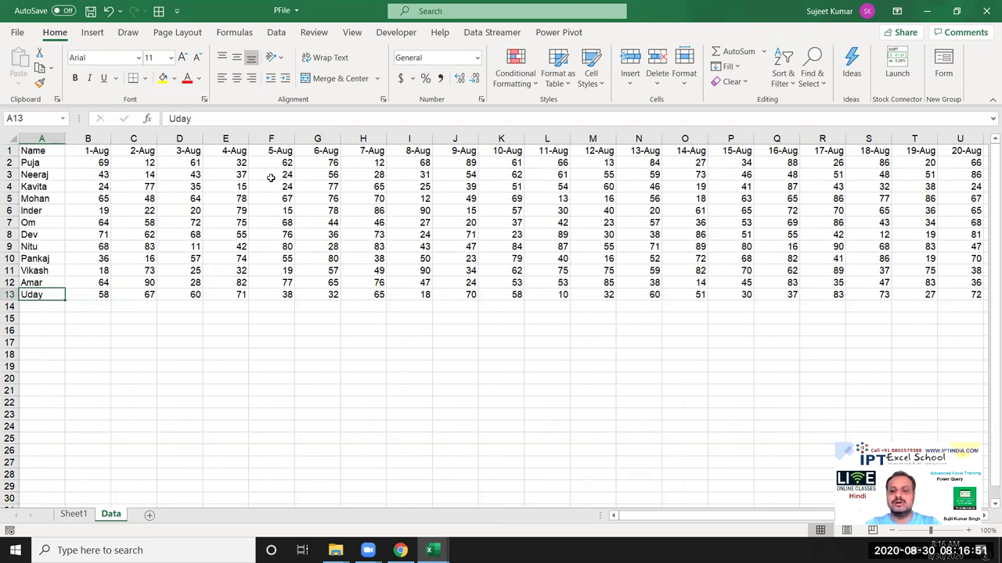
key(Up)
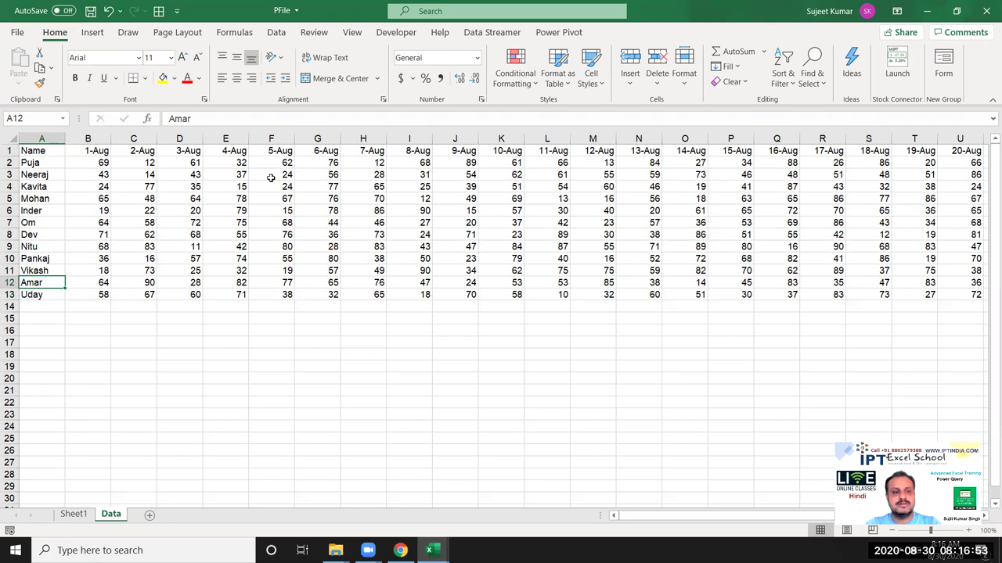
key(Right)
key(Right)
key(Right)
key(Right)
key(Right)
key(Right)
key(Right)
key(Right)
key(Right)
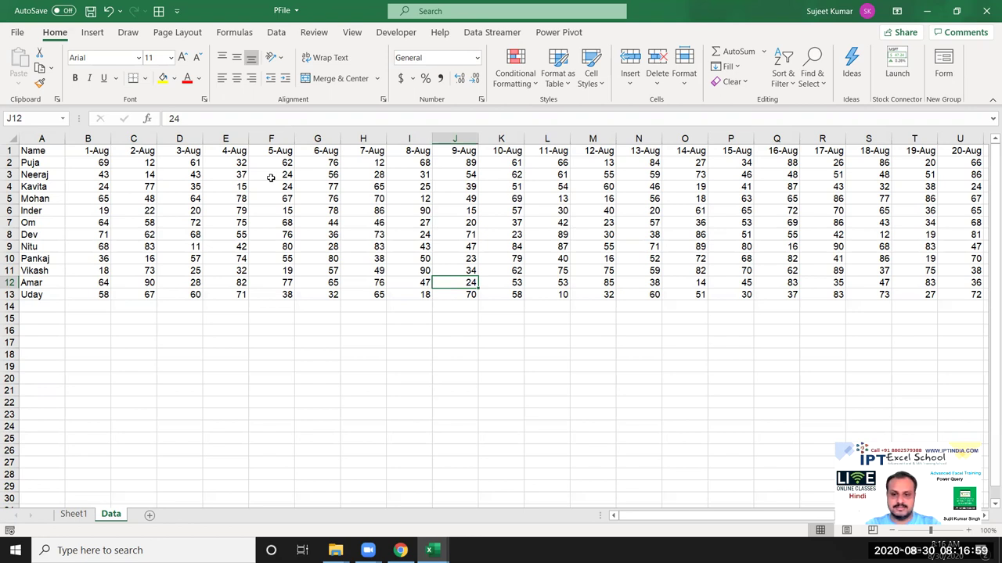
key(Home)
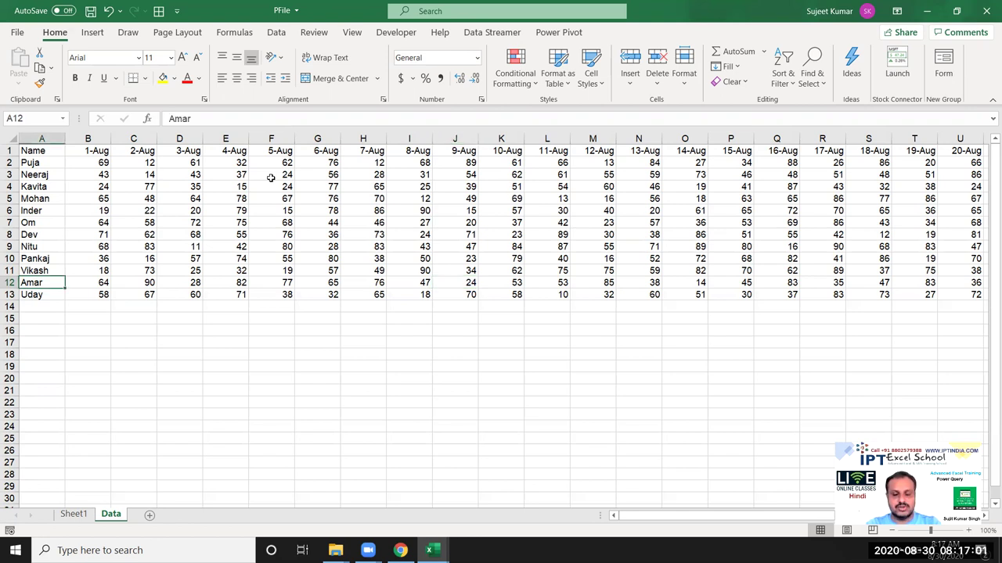
key(Down)
key(Down)
key(Down)
key(Down)
key(Down)
key(Down)
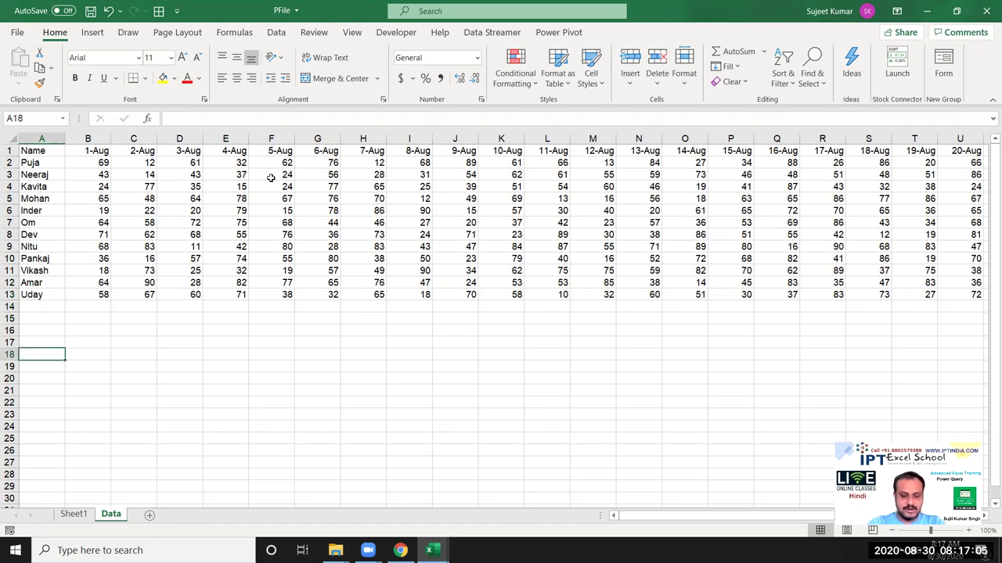
Enter the headings Name, Date and Sales in A18:C18
text(Name)
key(Tab)
text(Date)
key(Tab)
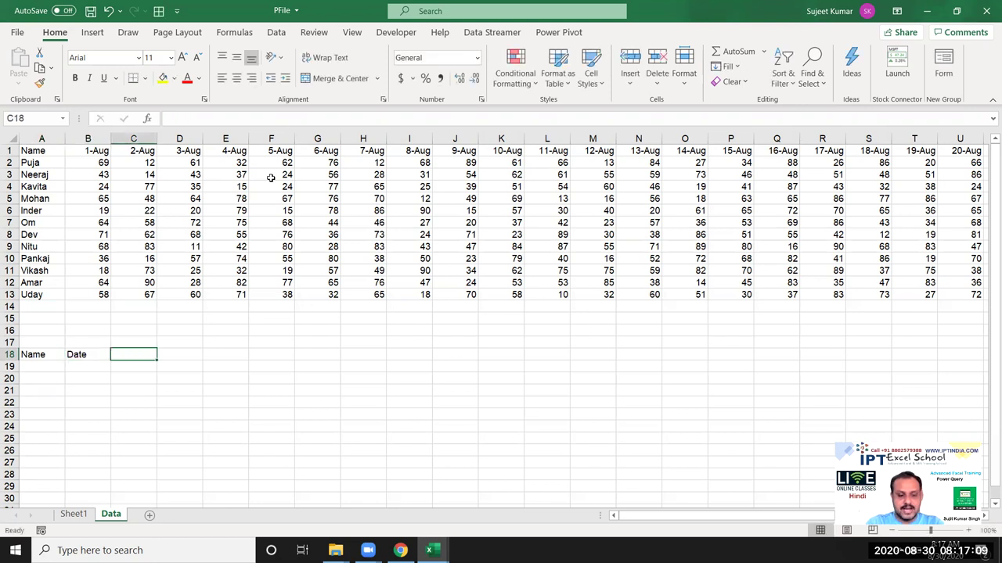
text(SAles)
key(Return)
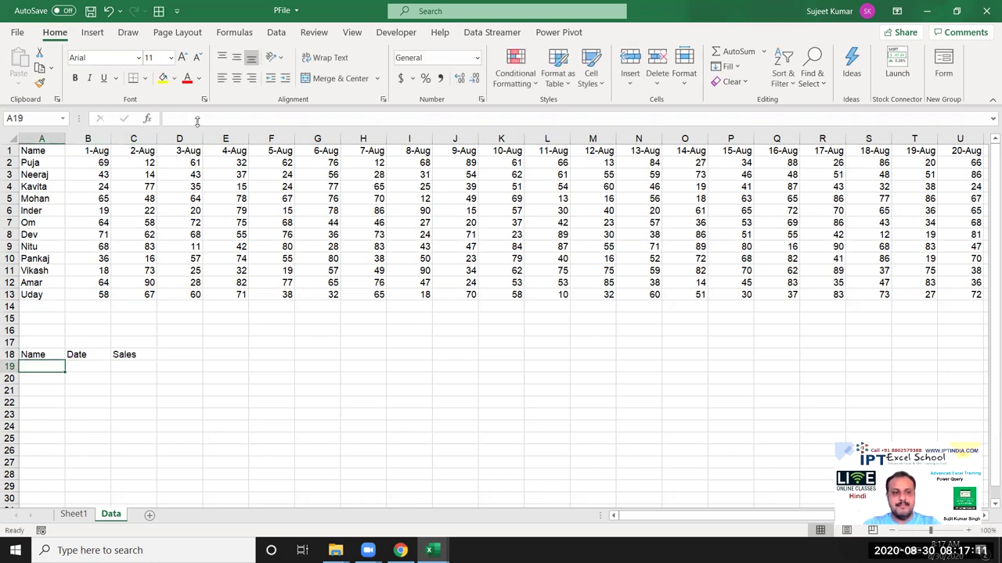
Copy the twelve names from A2:A13 to A19 under the Name heading
click(46, 304)
key(Up)
key(ctrl+shift+Up)
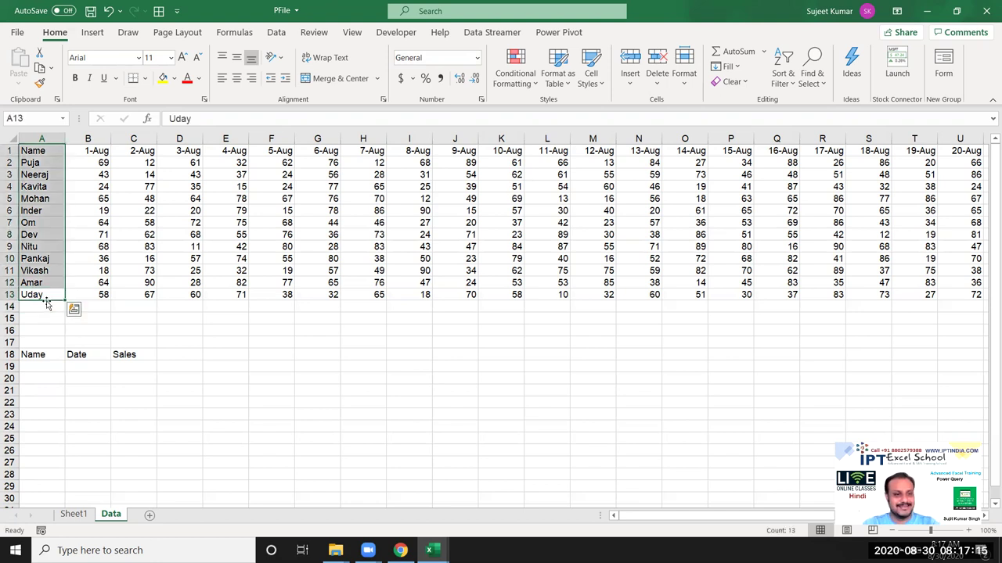
key(shift+Down)
key(ctrl+c)
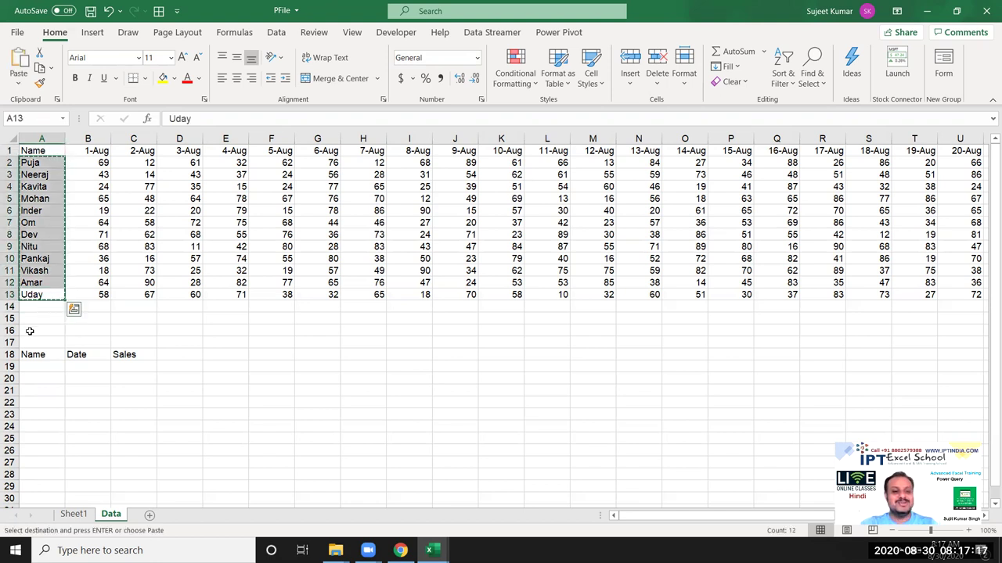
click(35, 366)
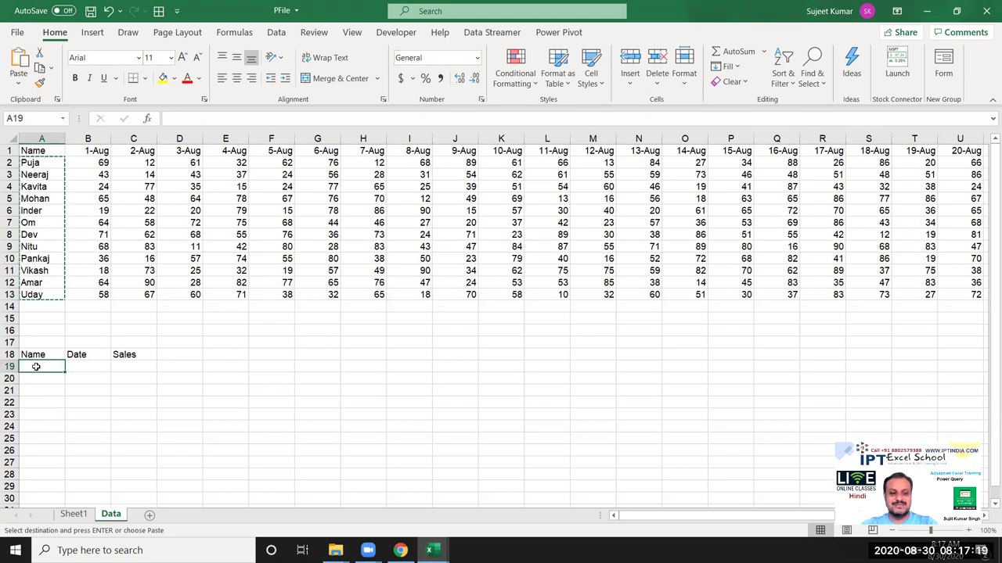
key(ctrl+v)
Fill B19:B30 with the 1-Aug date from heading B1
click(95, 148)
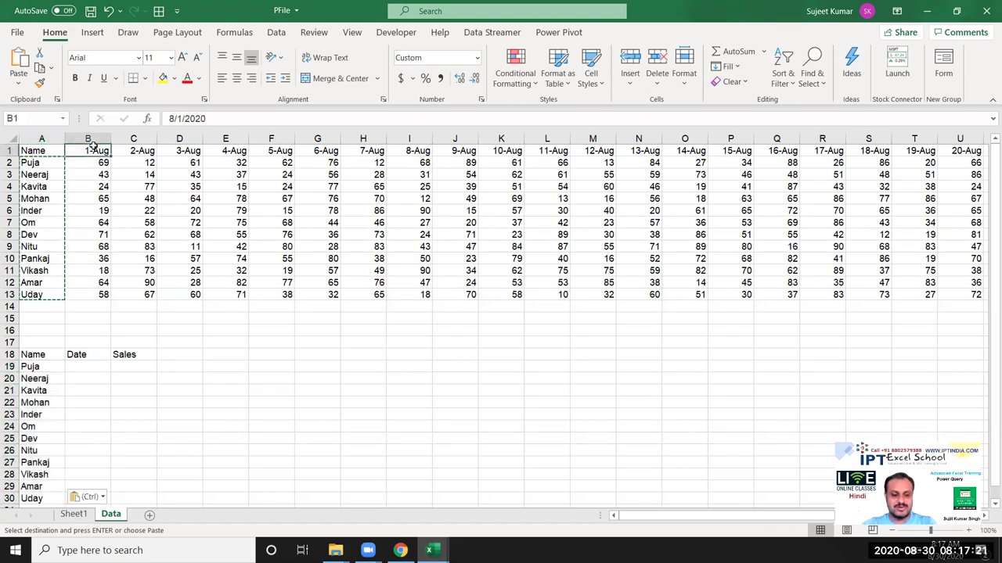
key(ctrl+c)
click(83, 371)
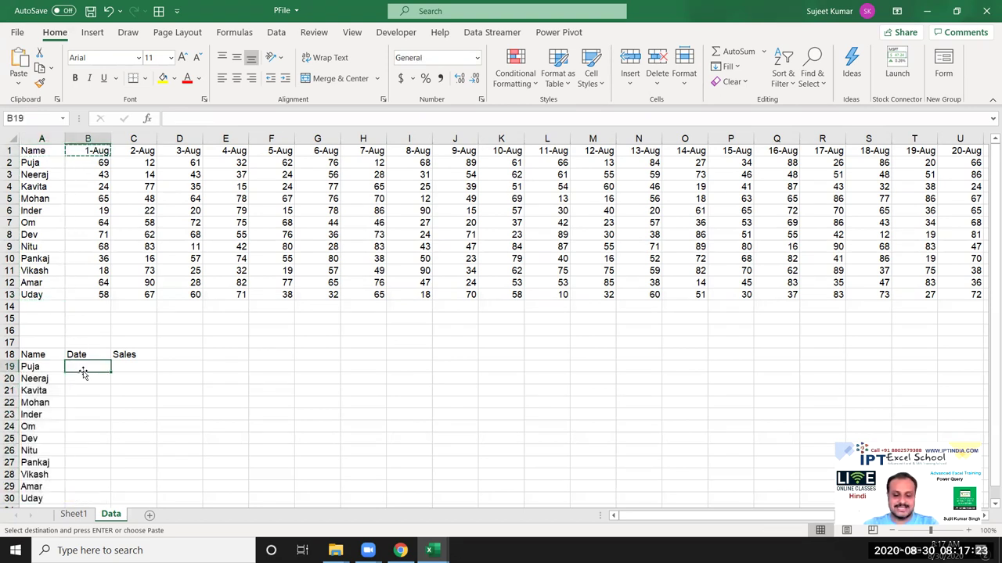
key(shift+Down)
key(shift+Down)
key(shift+Down)
key(shift+Down)
key(shift+Down)
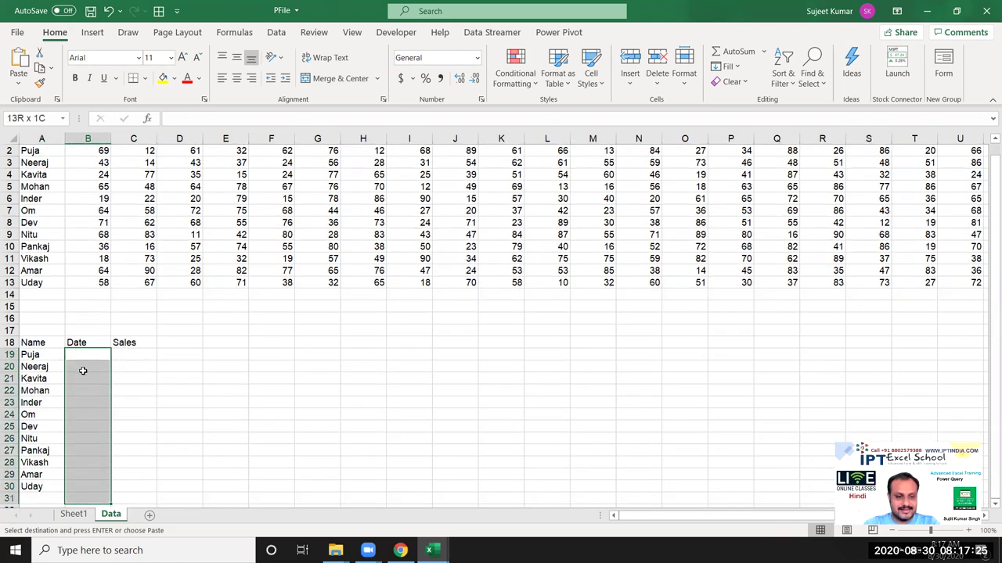
key(shift+Up)
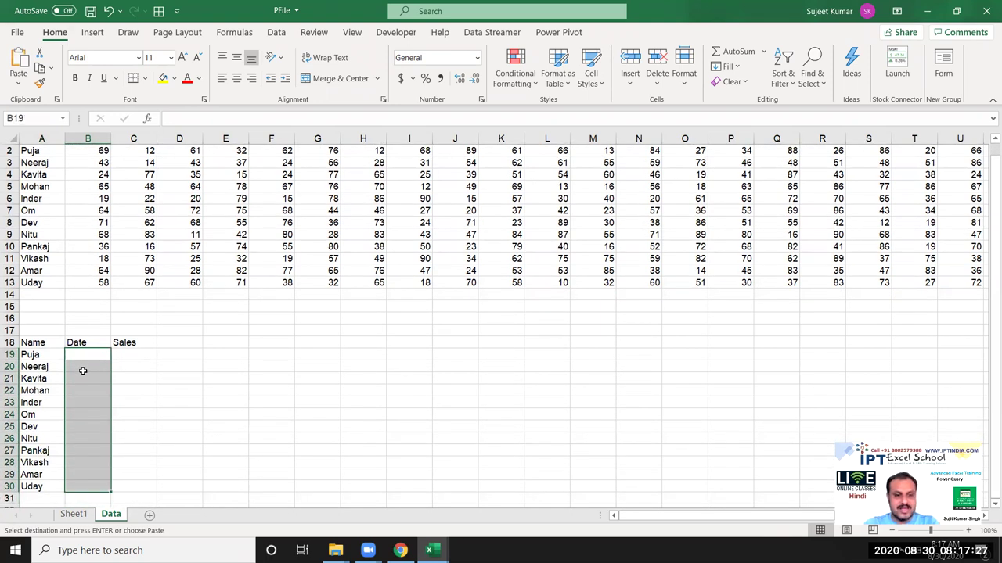
key(ctrl+v)
Copy the 1-Aug sales figures B2:B13 into C19 under Sales
click(92, 269)
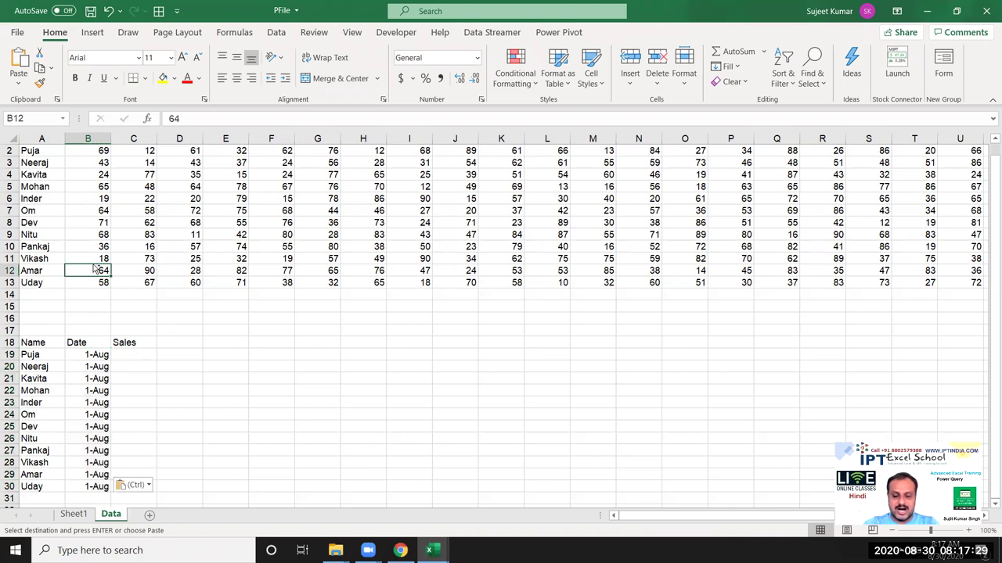
key(ctrl+Up)
key(Down)
key(ctrl+shift+Down)
key(ctrl+c)
click(139, 368)
key(ctrl+v)
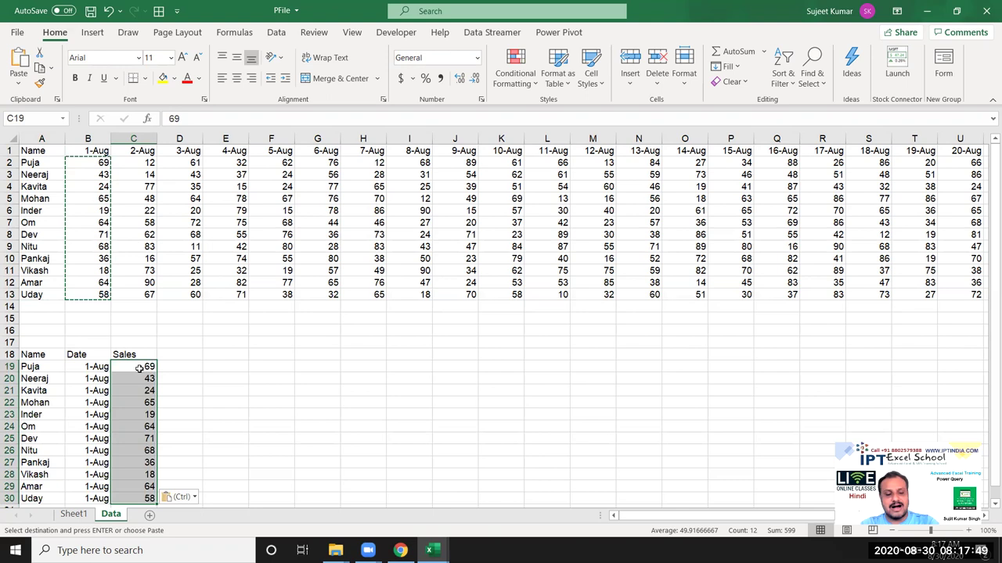
key(Left)
key(Left)
Clear the new Name/Date/Sales block in A18:C30
key(Up)
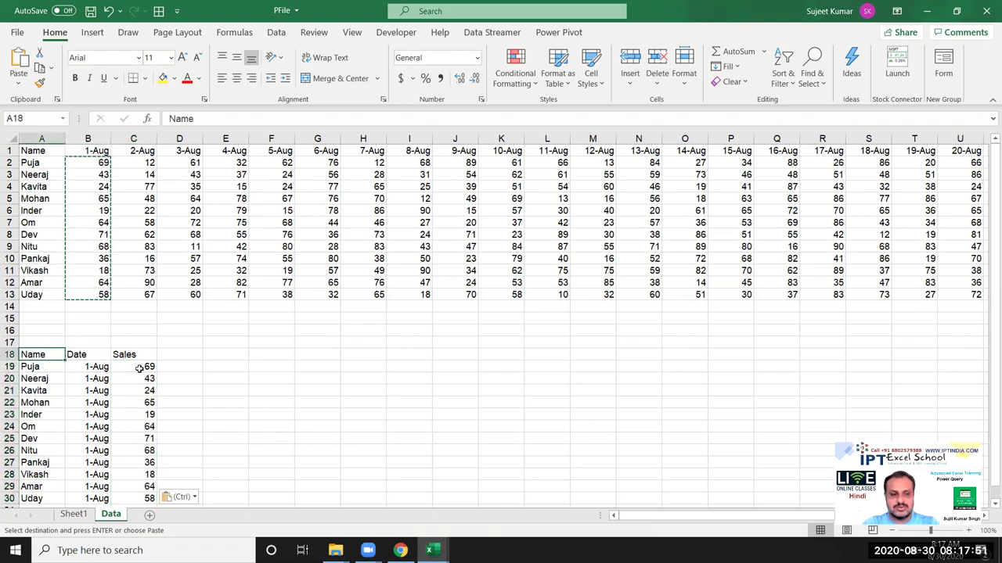
key(ctrl+shift+Right)
key(ctrl+shift+Down)
key(Delete)
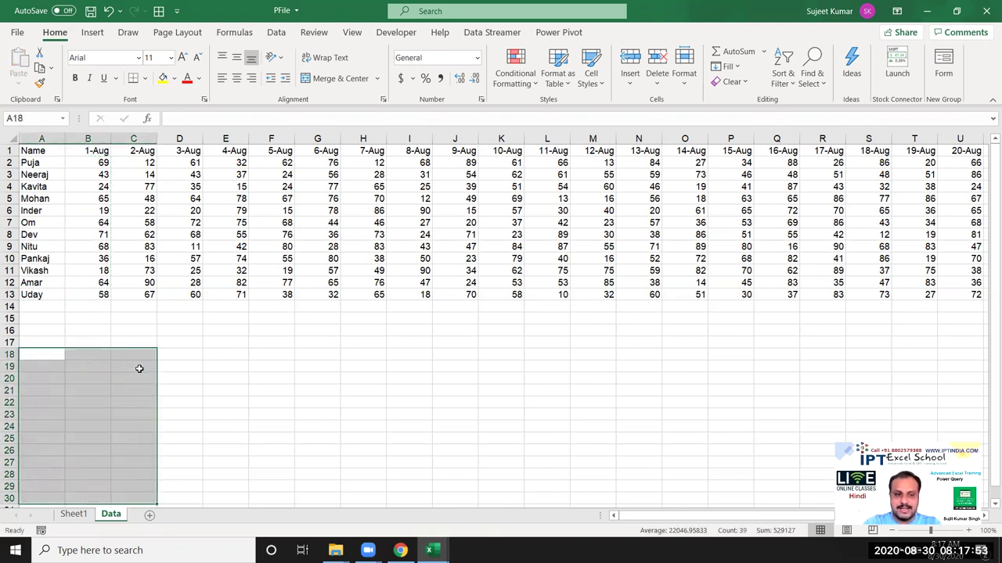
key(ctrl+Home)
Copy the sales table A1:AF13 onto a new blank worksheet
key(ctrl+Right)
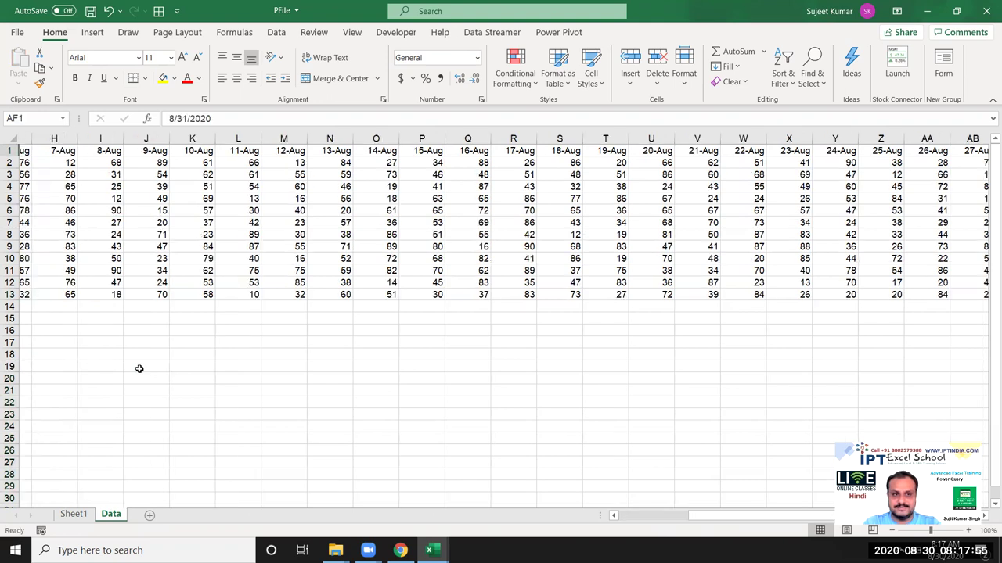
key(ctrl+Left)
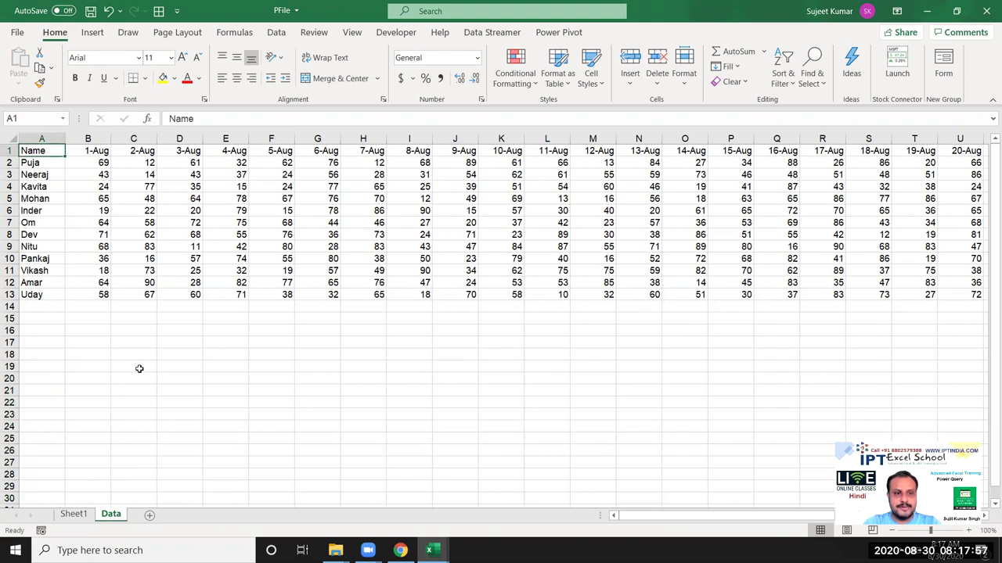
key(ctrl+shift+Right)
key(ctrl+shift+Down)
key(ctrl+c)
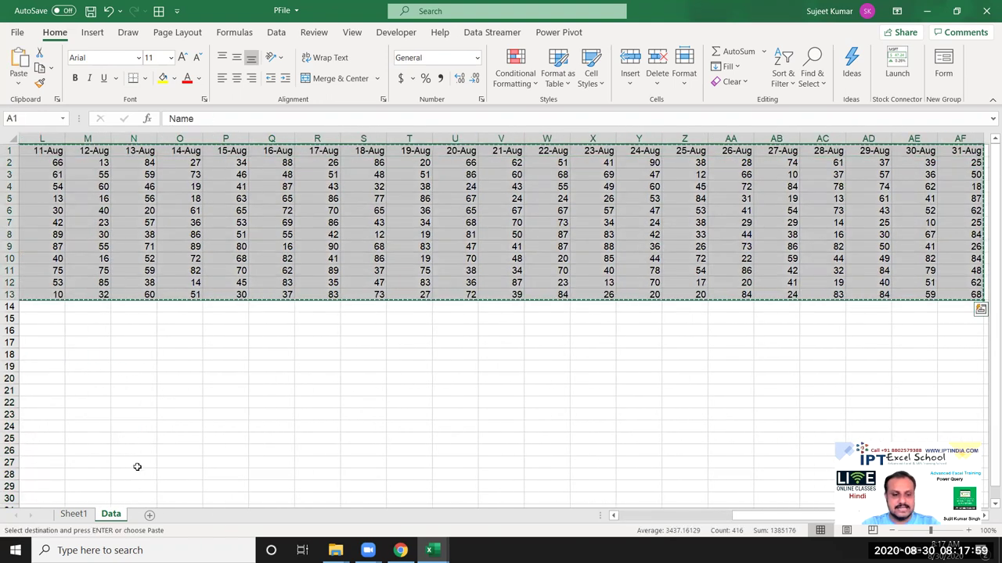
click(149, 515)
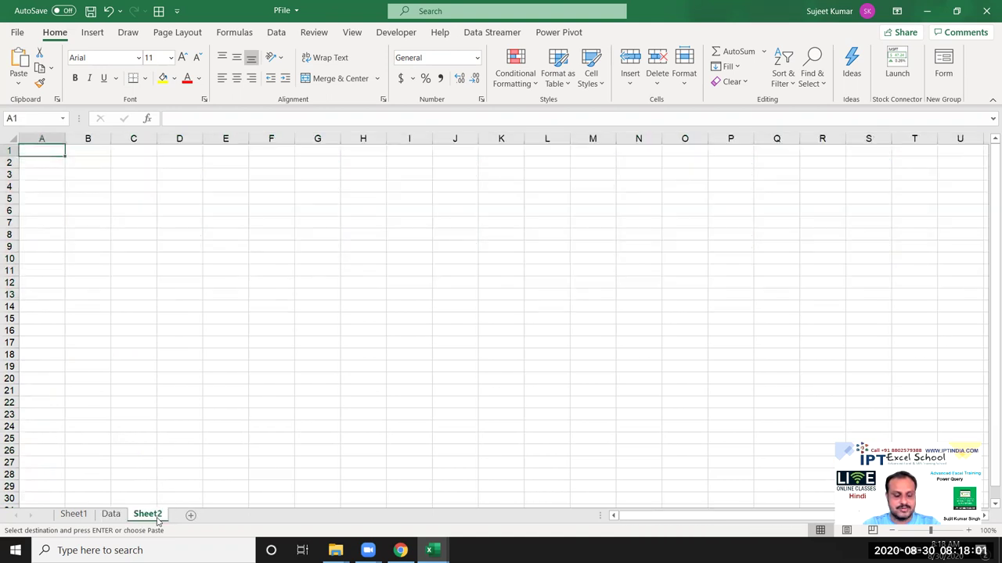
key(ctrl+v)
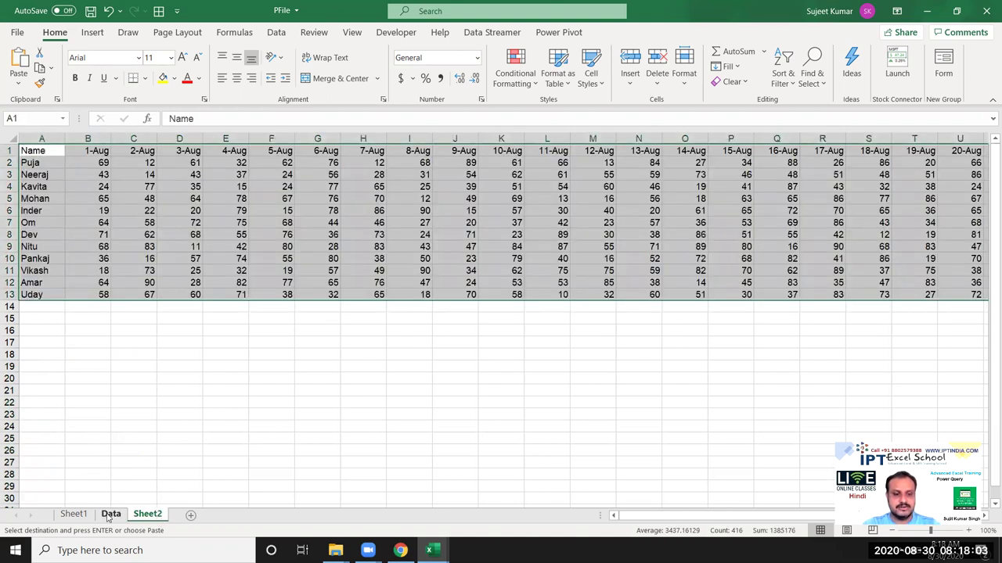
Delete the original Data sheet permanently
click(110, 514)
right_click(108, 516)
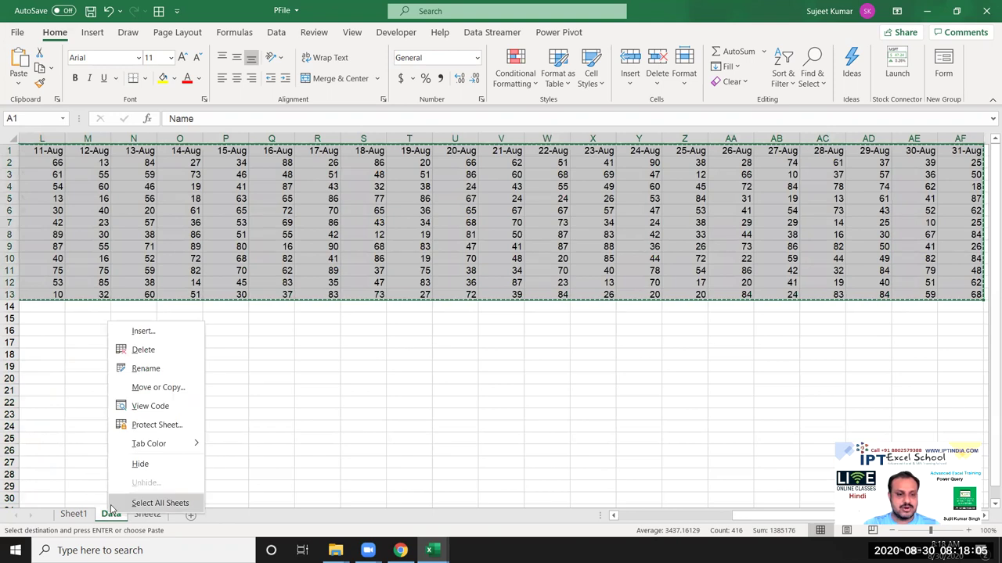
click(144, 352)
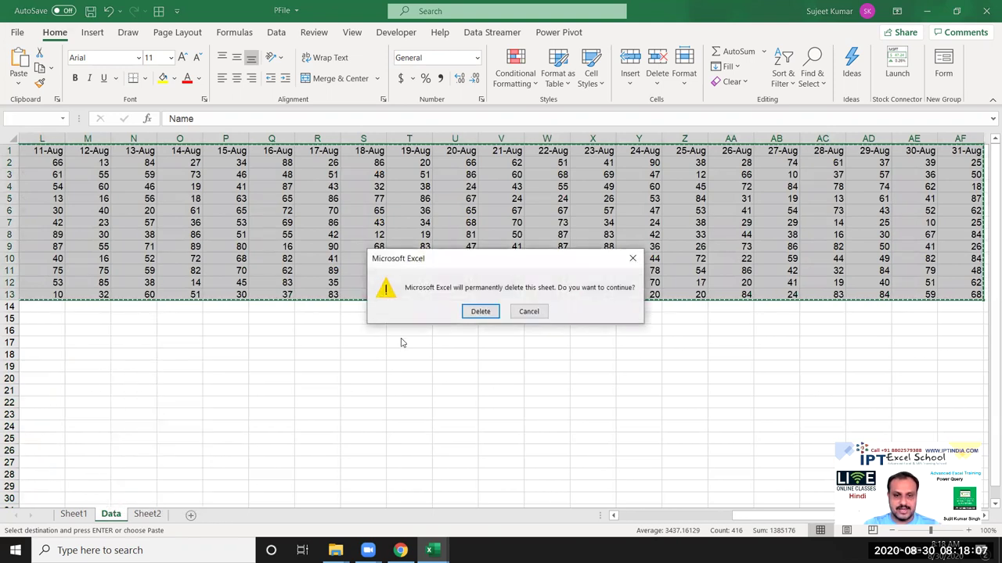
click(481, 310)
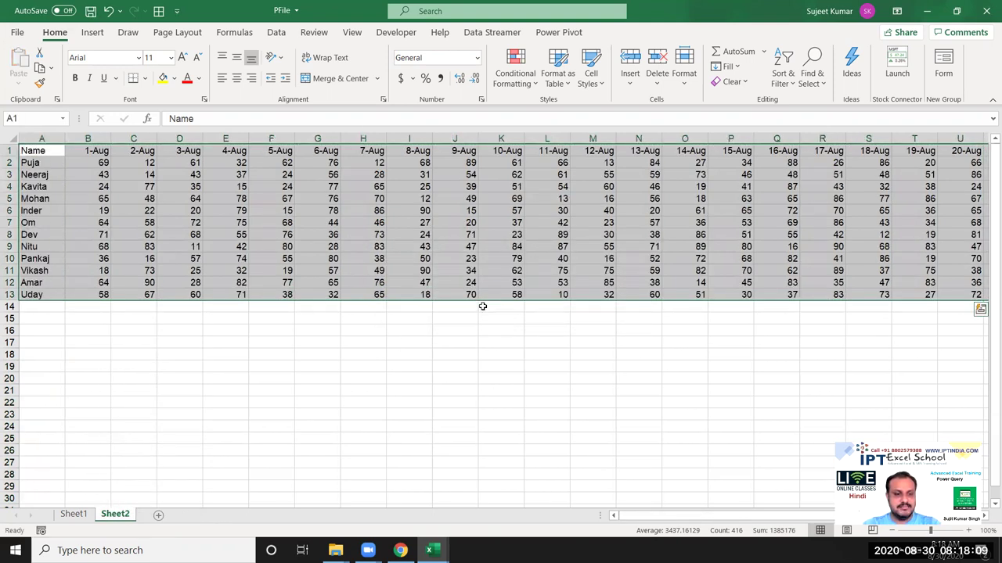
Rename Sheet2 to Data and save the workbook
double_click(119, 516)
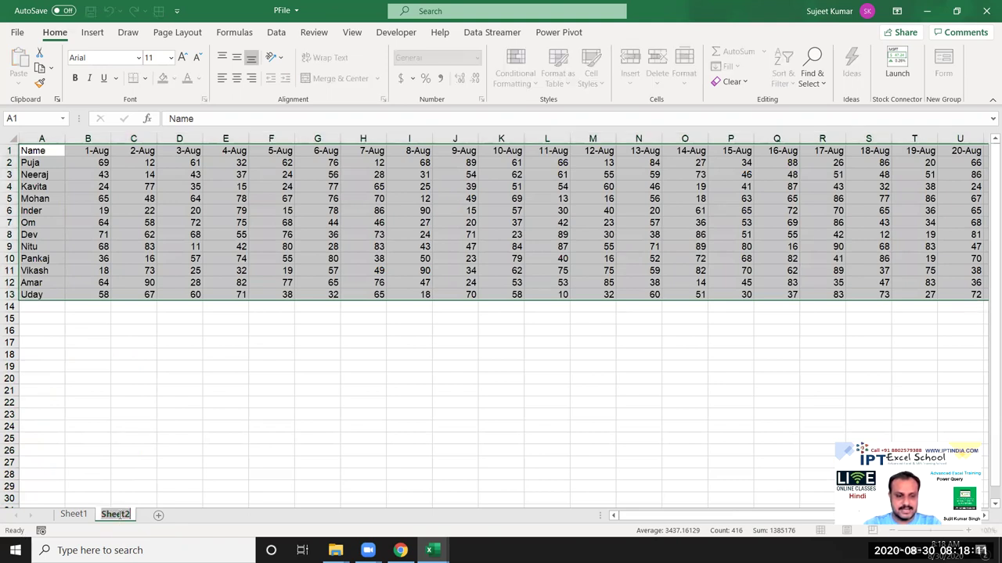
text(Data)
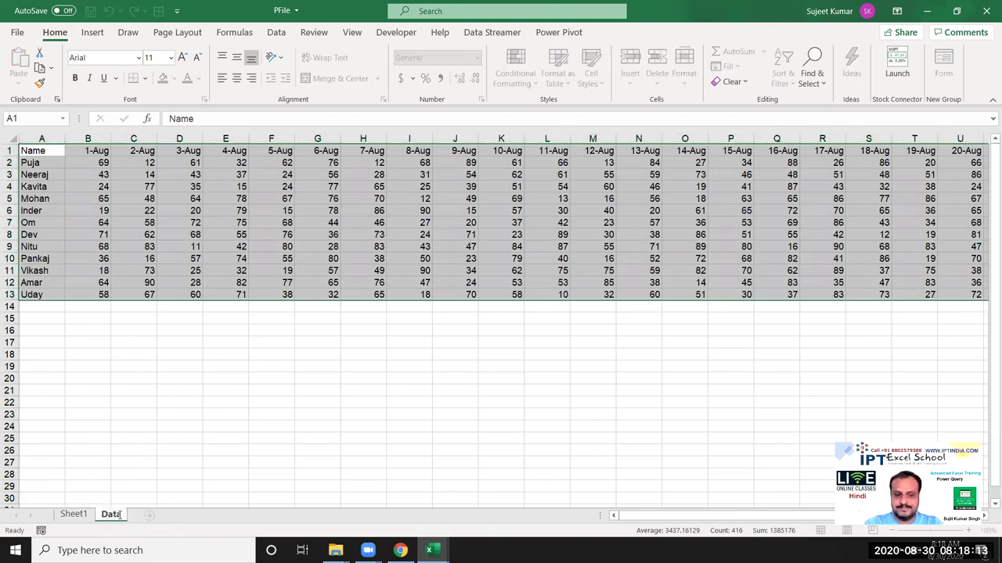
click(124, 475)
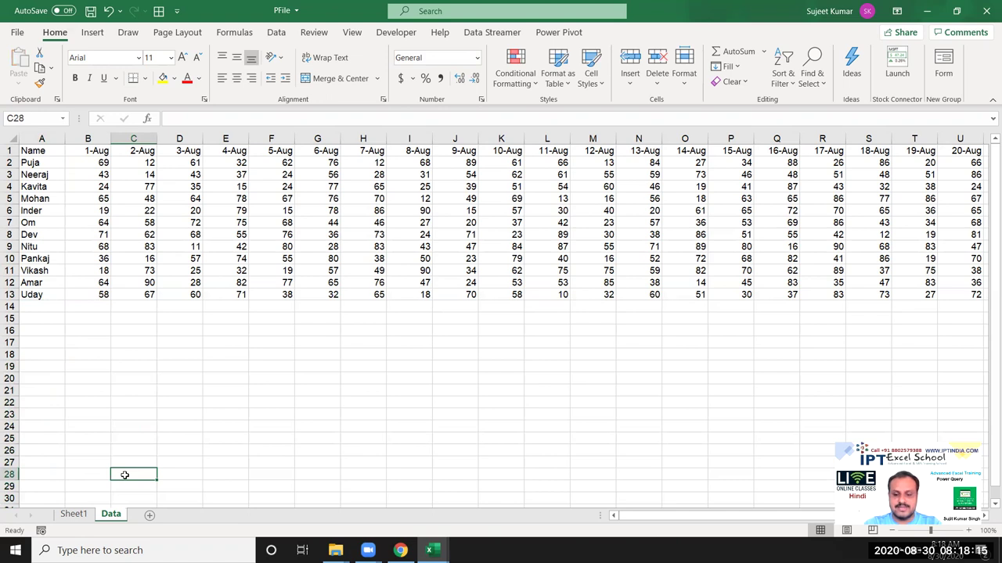
click(48, 158)
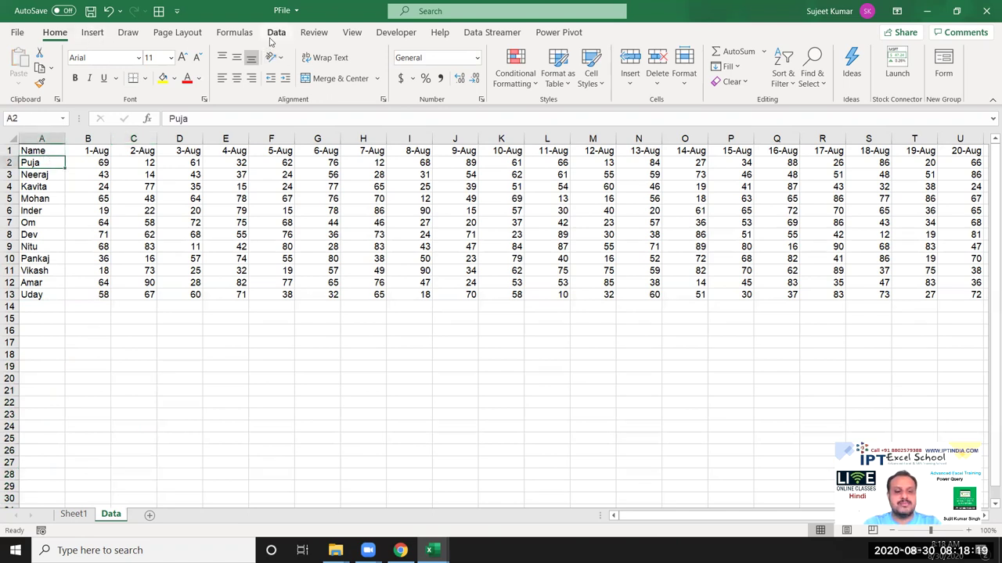
key(ctrl+s)
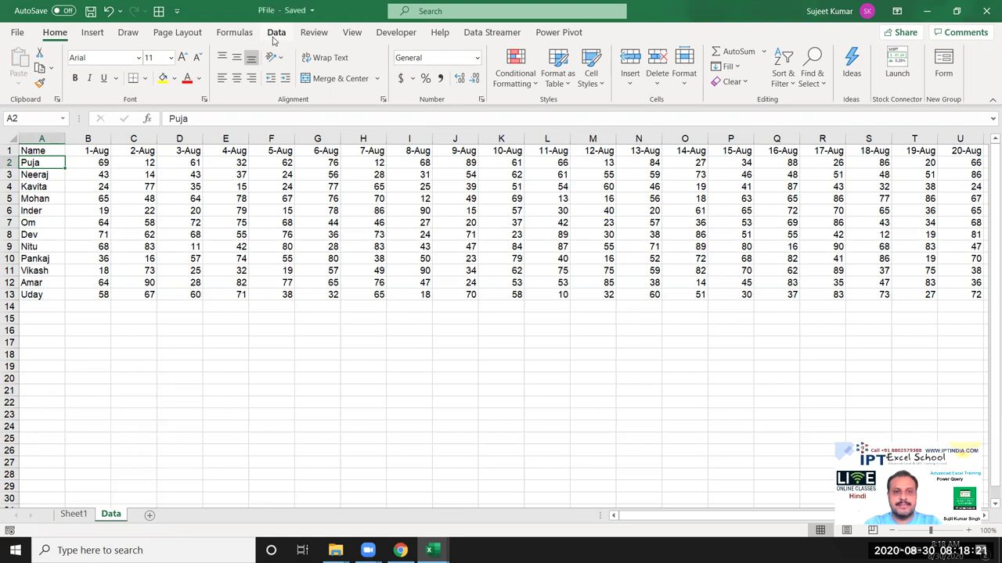
Import the PFile workbook from Documents via Get Data > From File > From Workbook
click(274, 36)
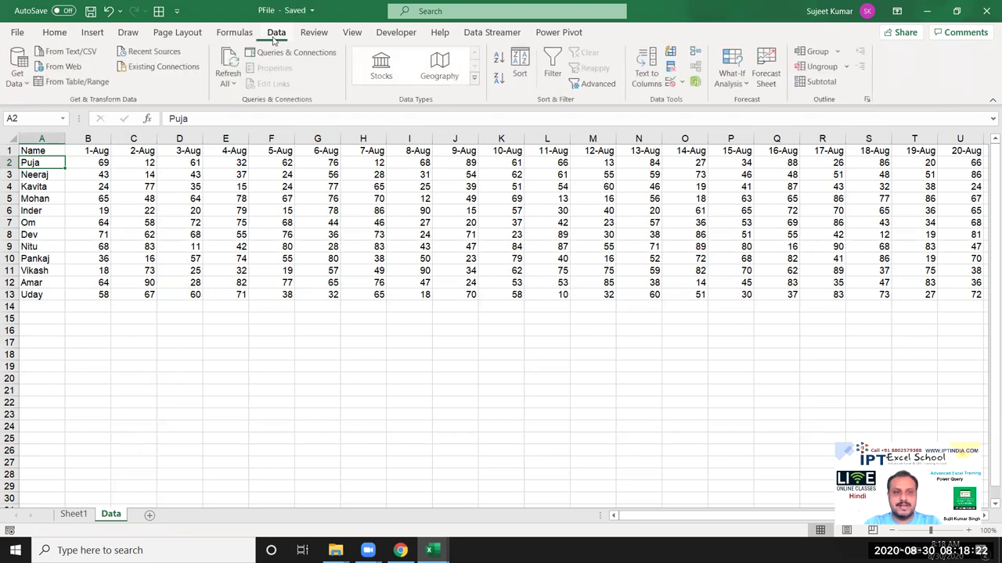
click(15, 79)
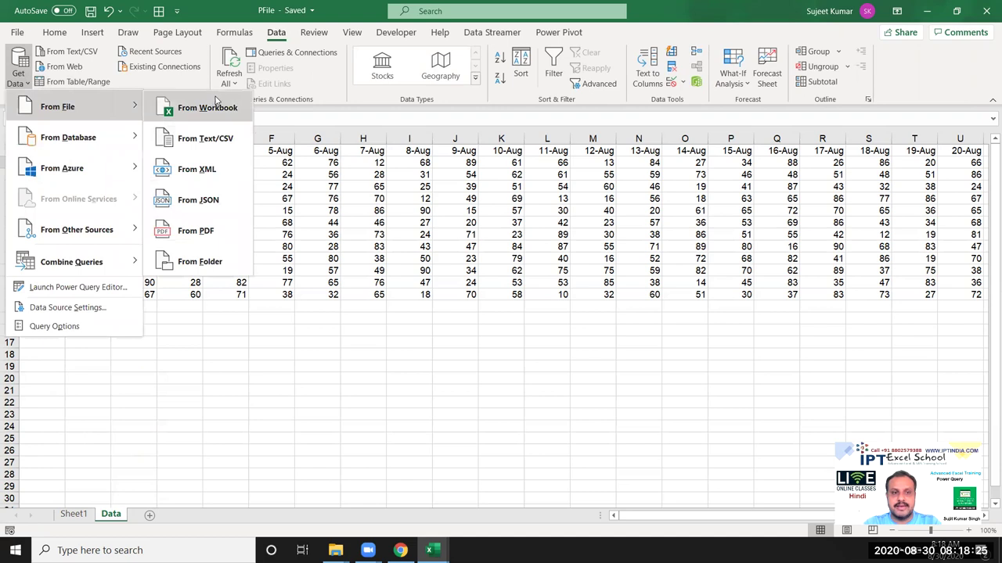
click(207, 108)
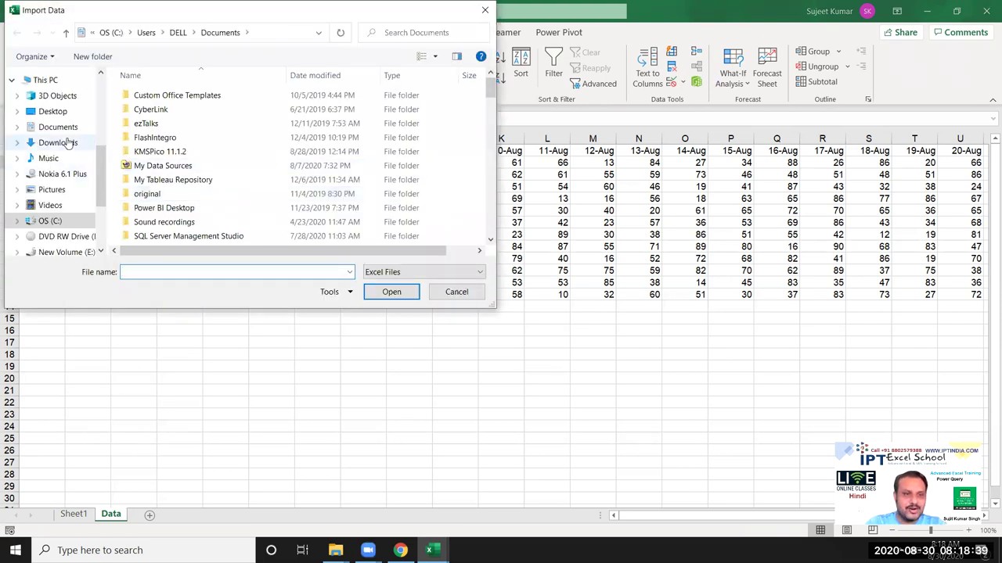
click(68, 130)
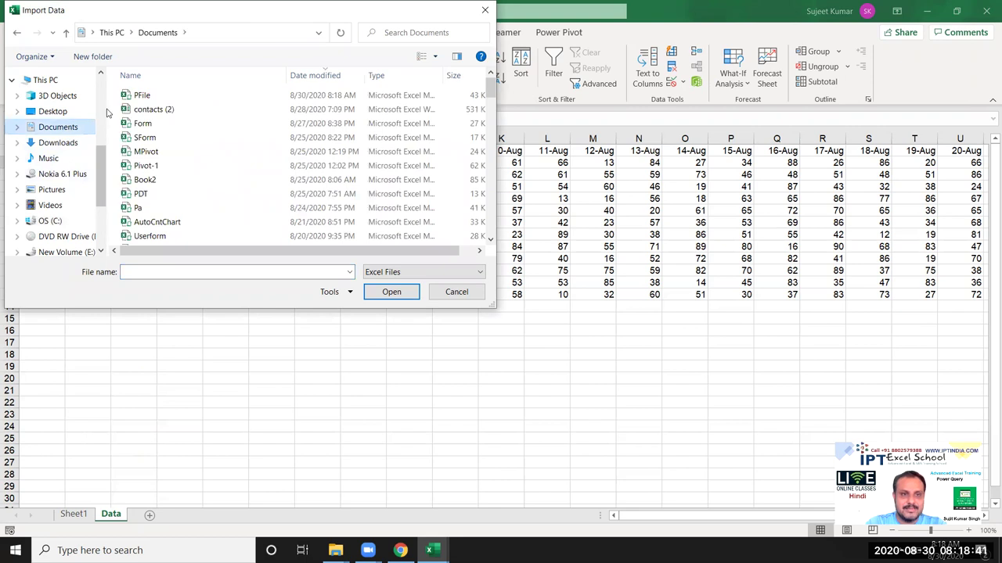
click(139, 97)
click(383, 294)
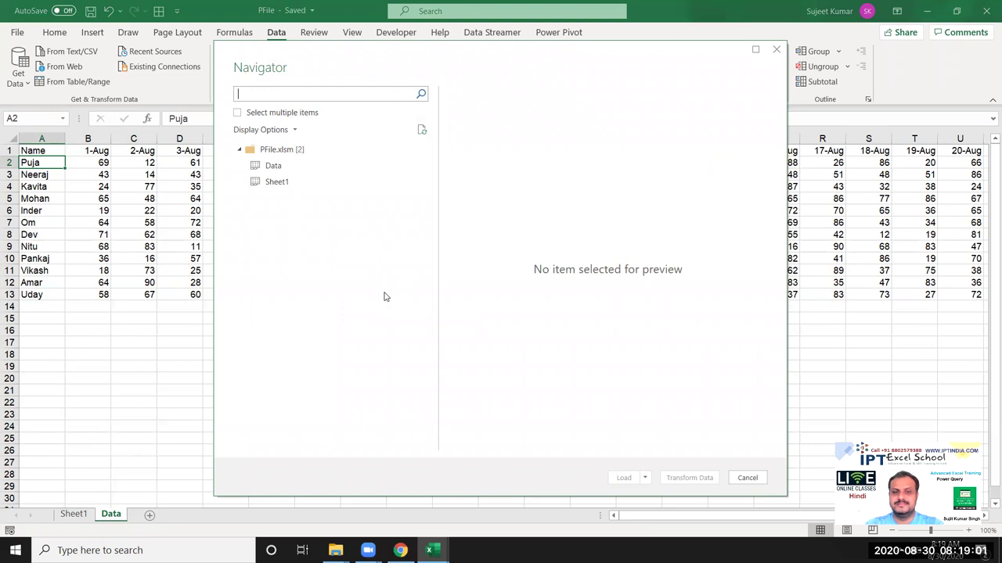
Preview the Data sheet in the Navigator and open it with Transform Data
click(305, 172)
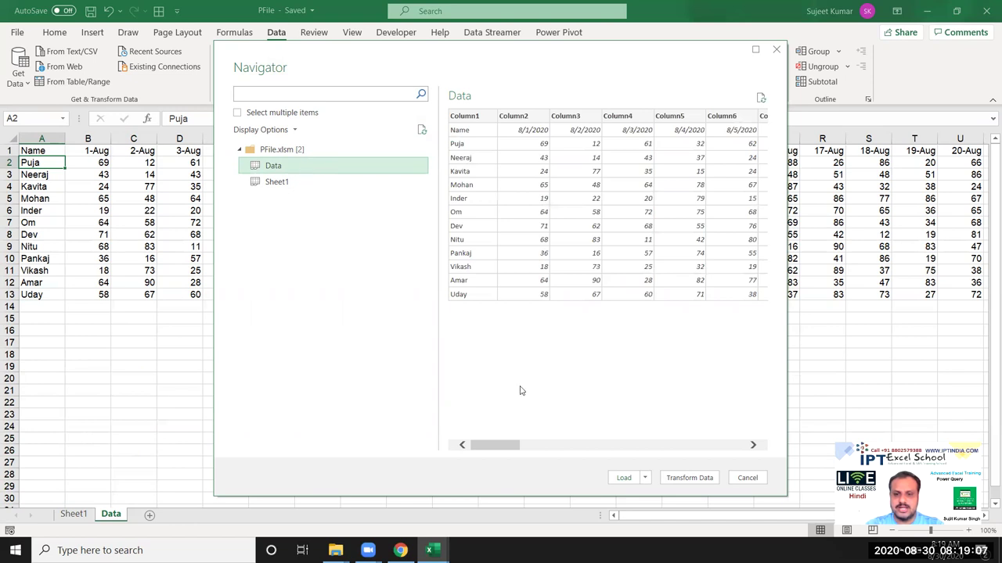
click(706, 483)
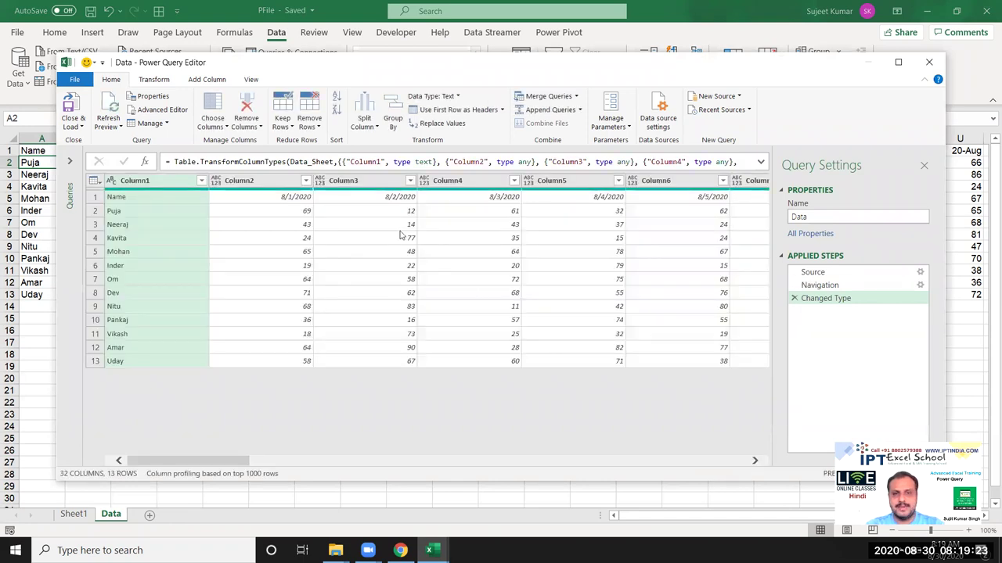
Promote the first row to headers and select the 8/1/2020 through 8/31/2020 columns
click(302, 201)
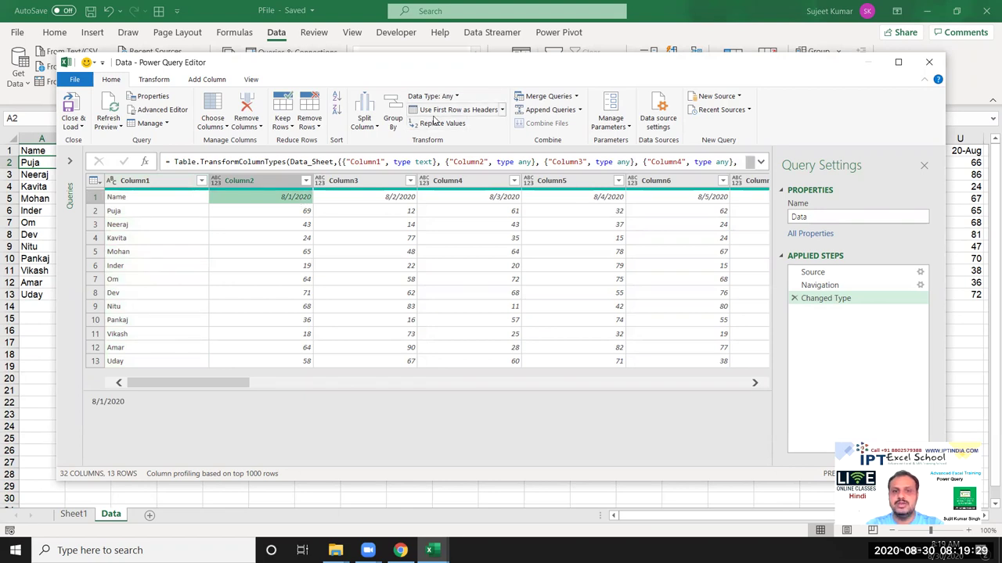
click(434, 116)
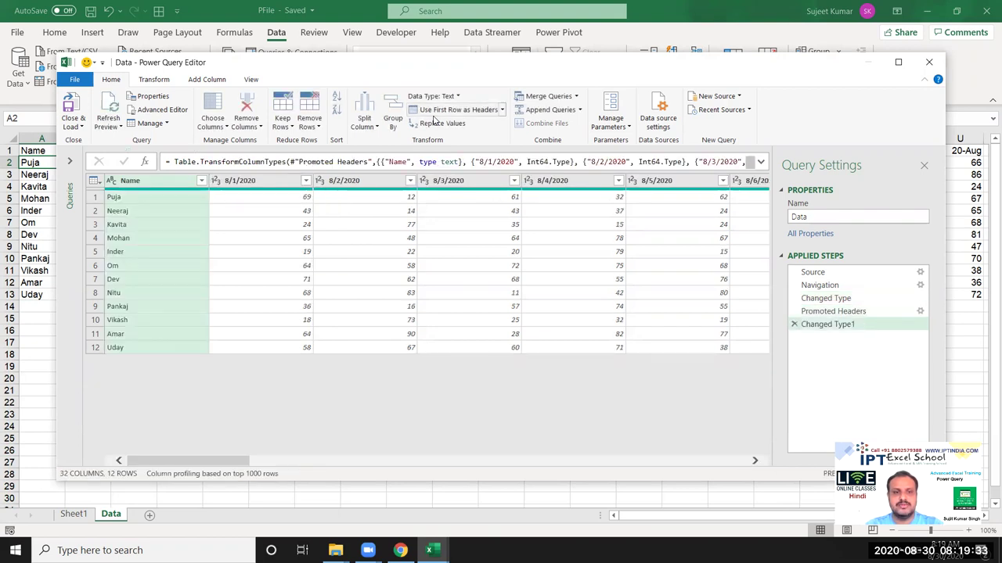
click(279, 182)
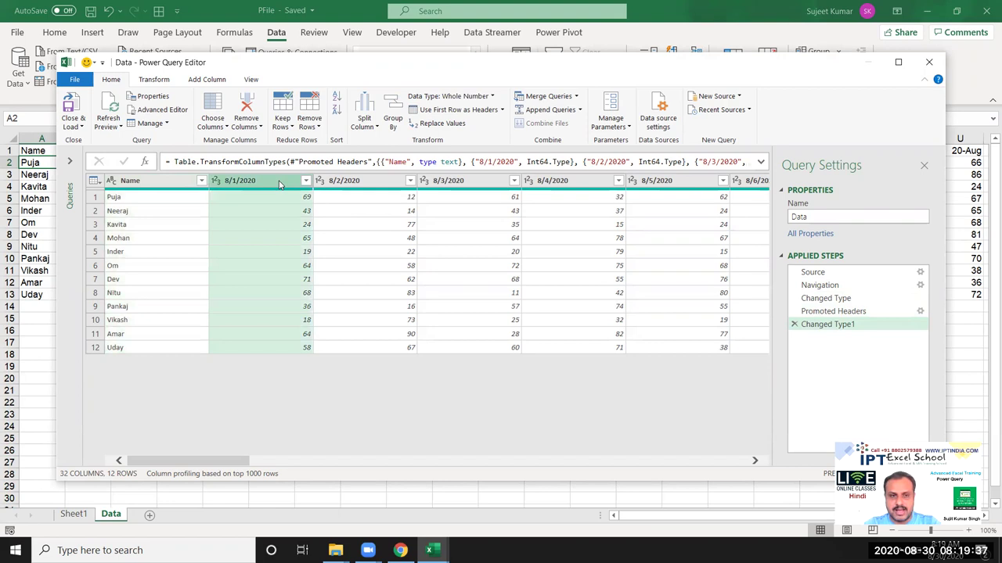
key(shift+Right)
key(shift+Right)
key(shift+Right)
key(shift+Right)
key(shift+Right)
key(shift+Right)
key(shift+Right)
key(shift+Right)
key(shift+Right)
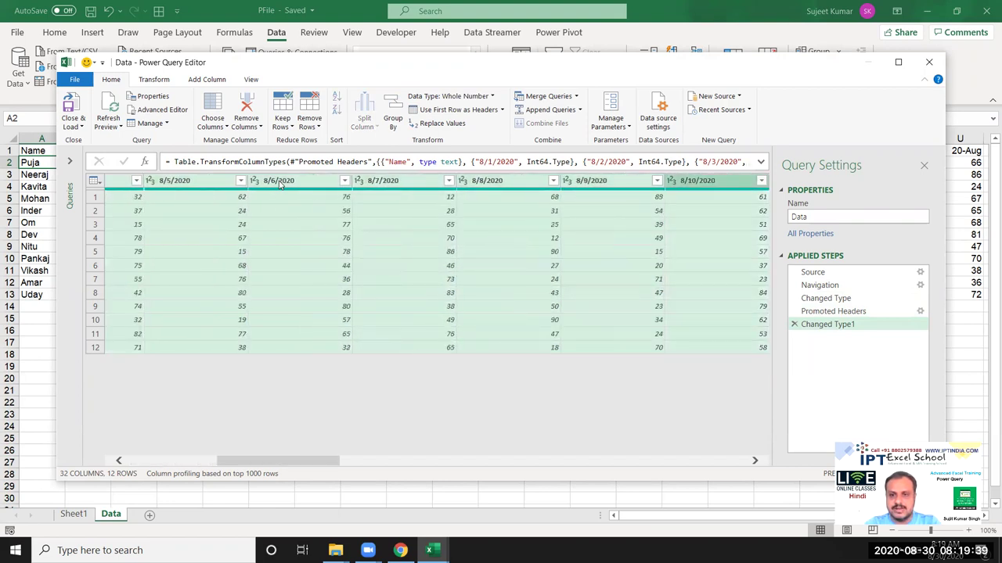
key(shift+Right)
key(shift+Right)
key(shift+Right)
key(shift+Right)
key(shift+Right)
key(shift+Right)
key(shift+Right)
key(shift+Right)
key(shift+Right)
key(shift+Right)
key(shift+Right)
key(shift+Right)
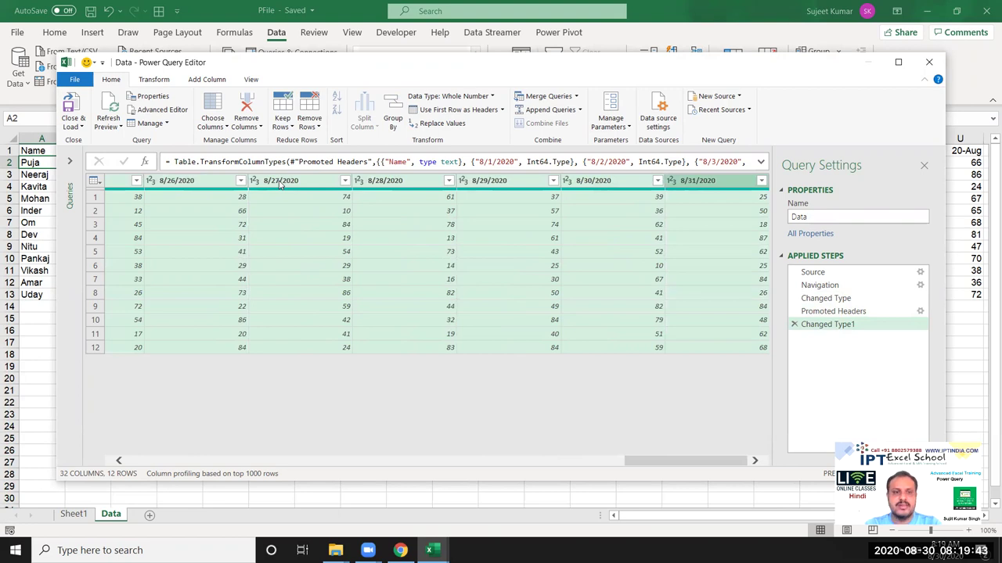
click(151, 80)
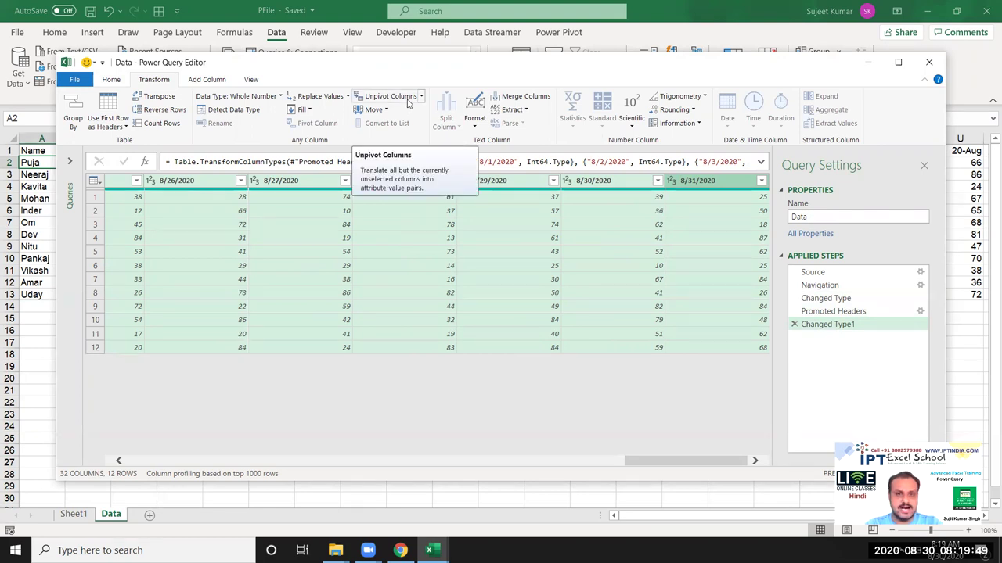
Unpivot the date columns into Attribute and Value, then Close & Load the 372 rows to Sheet3
click(407, 103)
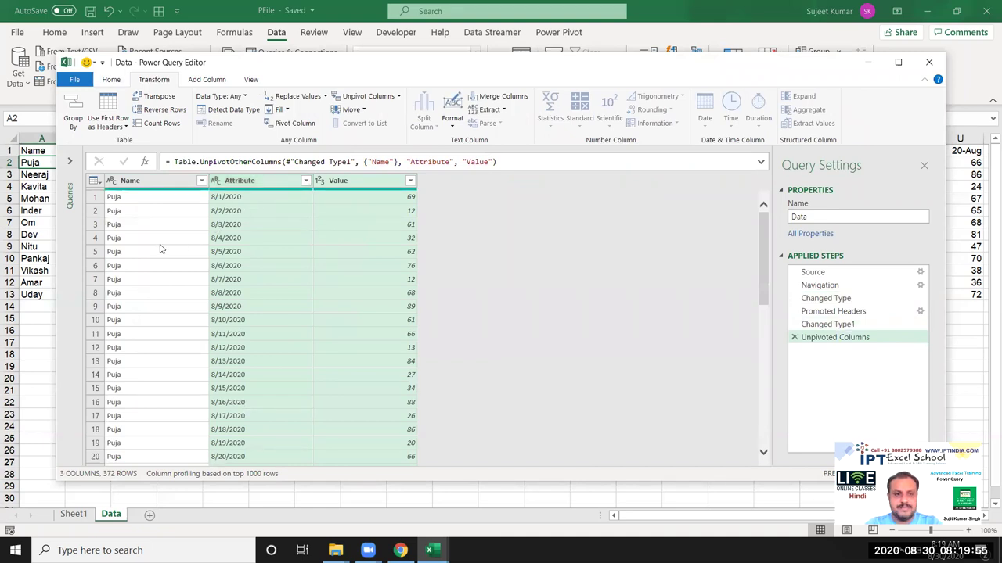
click(226, 333)
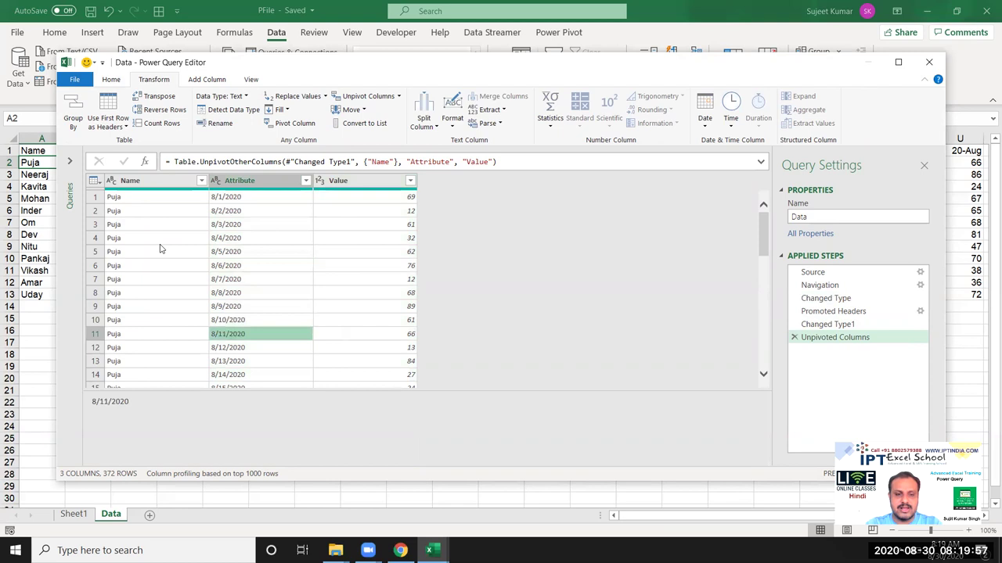
key(Down)
key(Down)
key(Down)
key(Up)
key(Up)
key(Up)
key(Up)
key(Up)
key(Up)
key(Up)
key(Up)
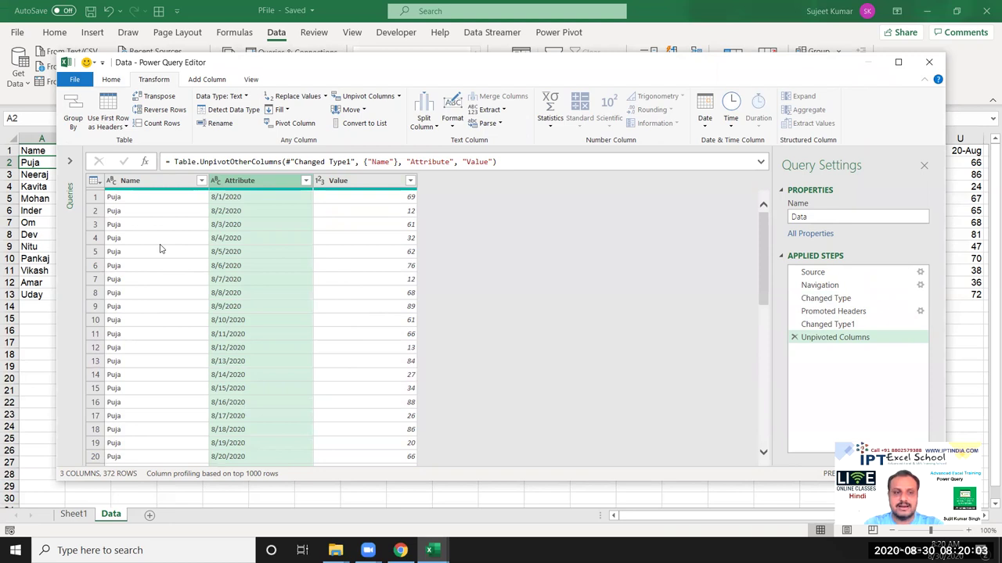
click(136, 246)
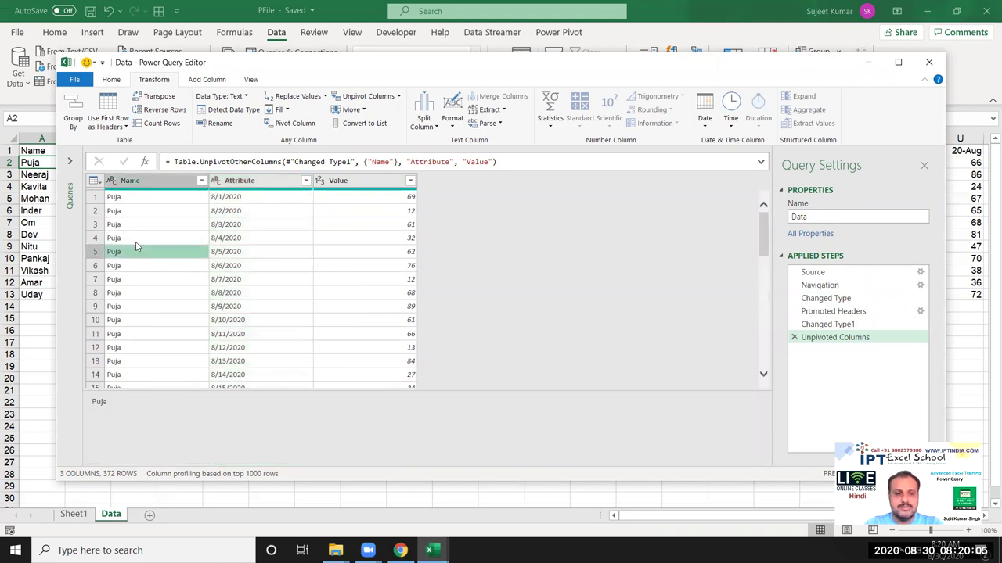
key(Down)
key(Down)
key(Down)
key(Down)
key(Down)
key(Down)
key(Down)
key(Down)
key(Down)
key(Down)
key(Down)
key(Down)
key(Down)
key(Down)
key(Down)
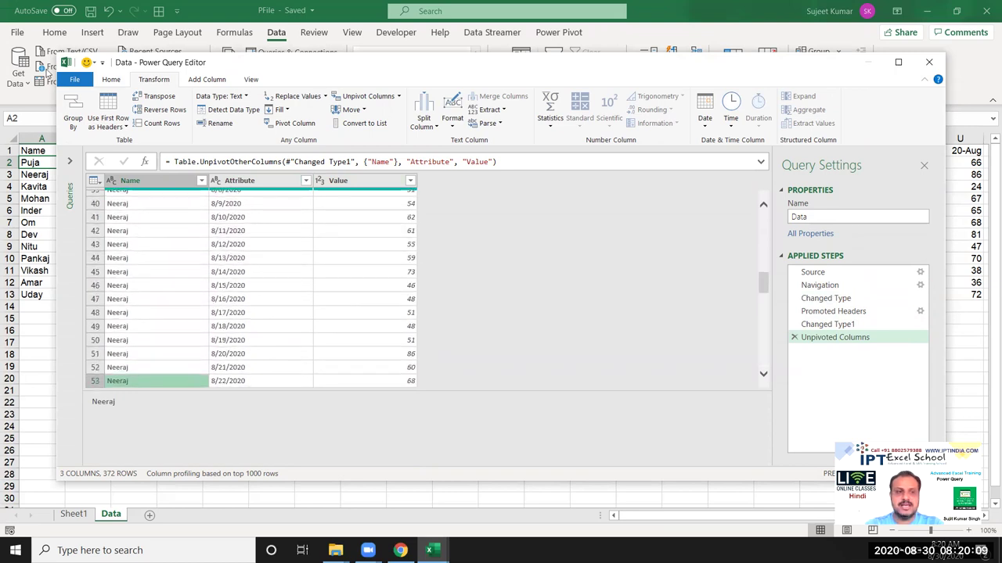
click(110, 80)
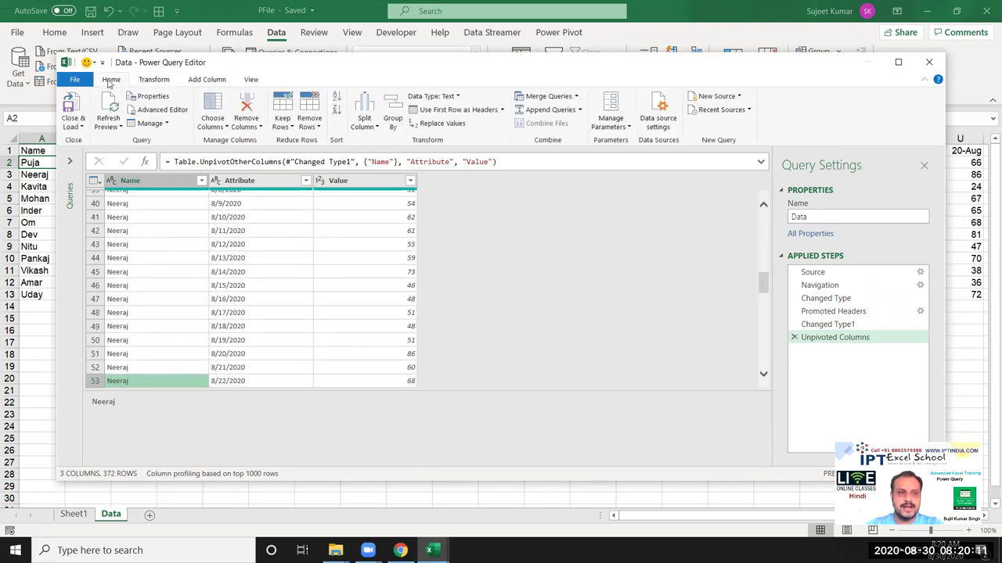
click(76, 108)
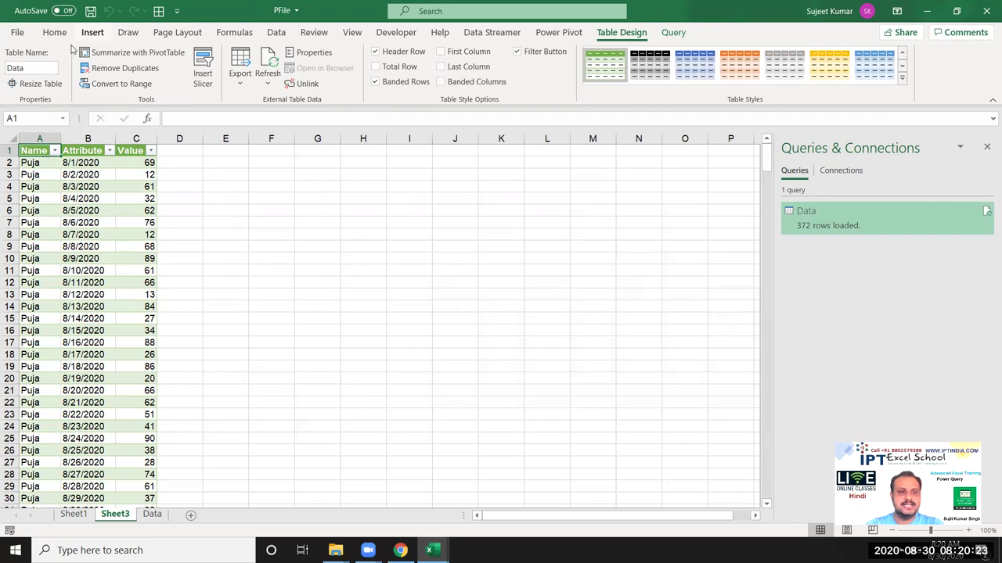
Insert a PivotTable on a new sheet: Attribute in Rows, Sum of Value, Name in Columns
click(92, 32)
click(25, 59)
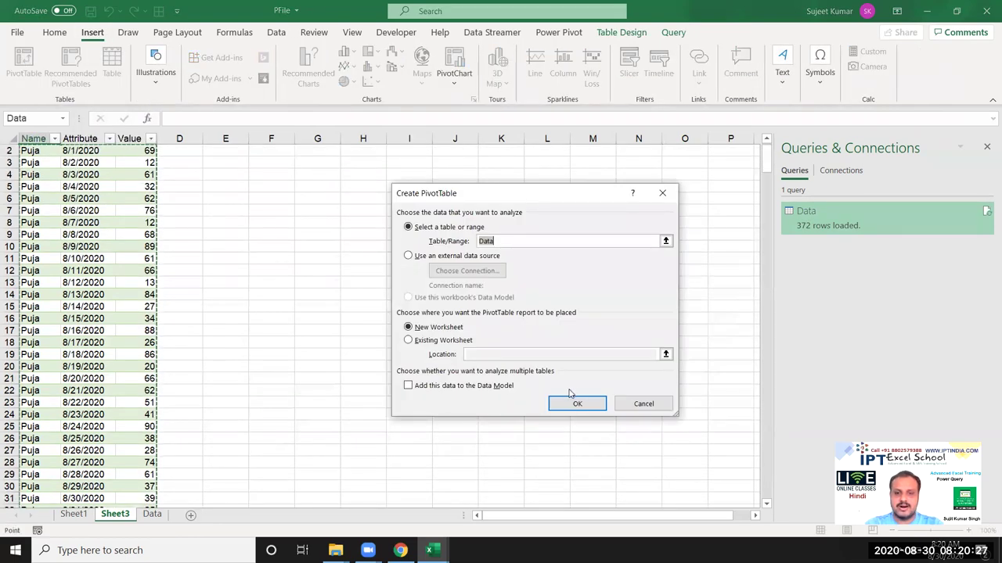
click(571, 400)
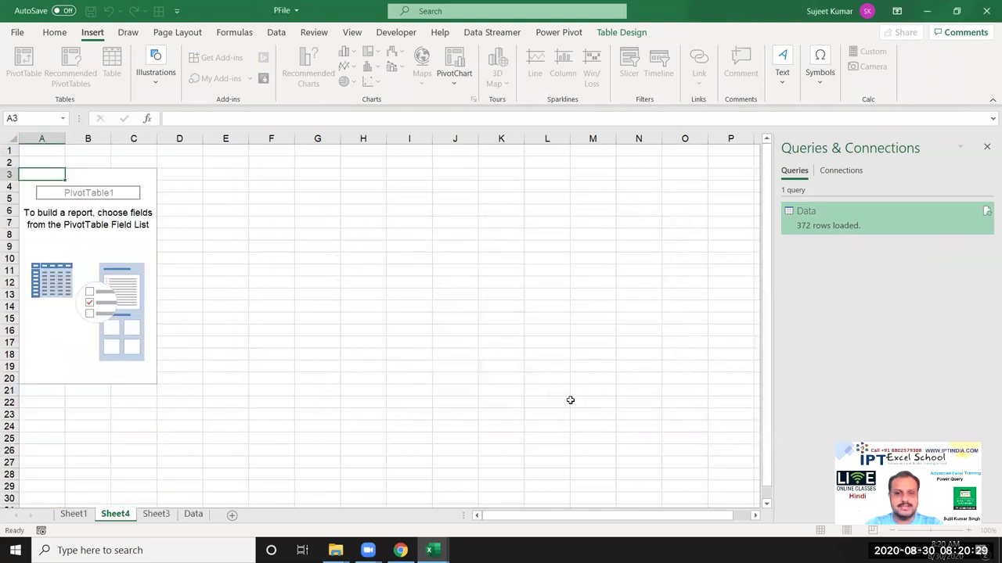
drag(808, 229, 790, 472)
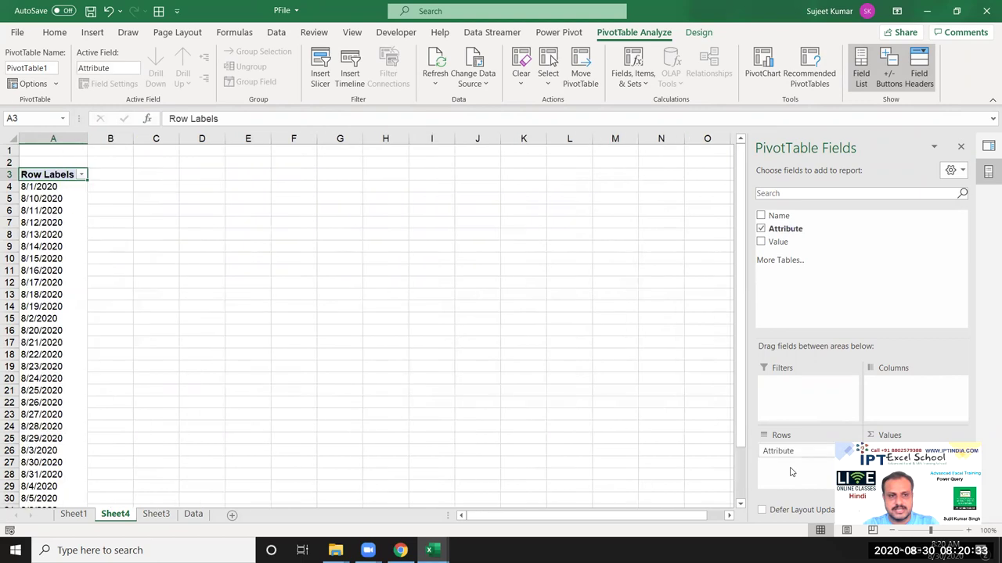
drag(778, 242, 892, 438)
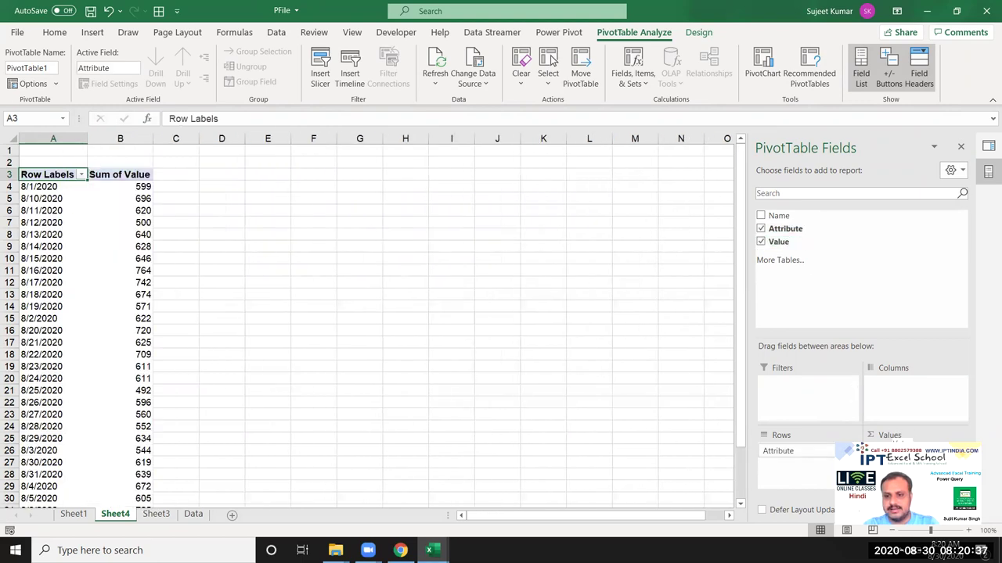
drag(775, 216, 914, 405)
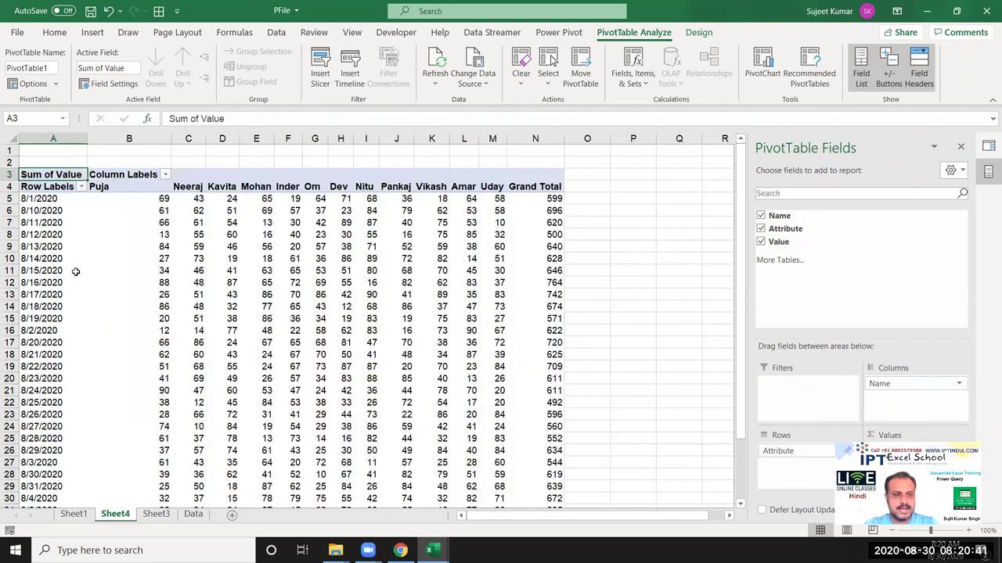
click(43, 274)
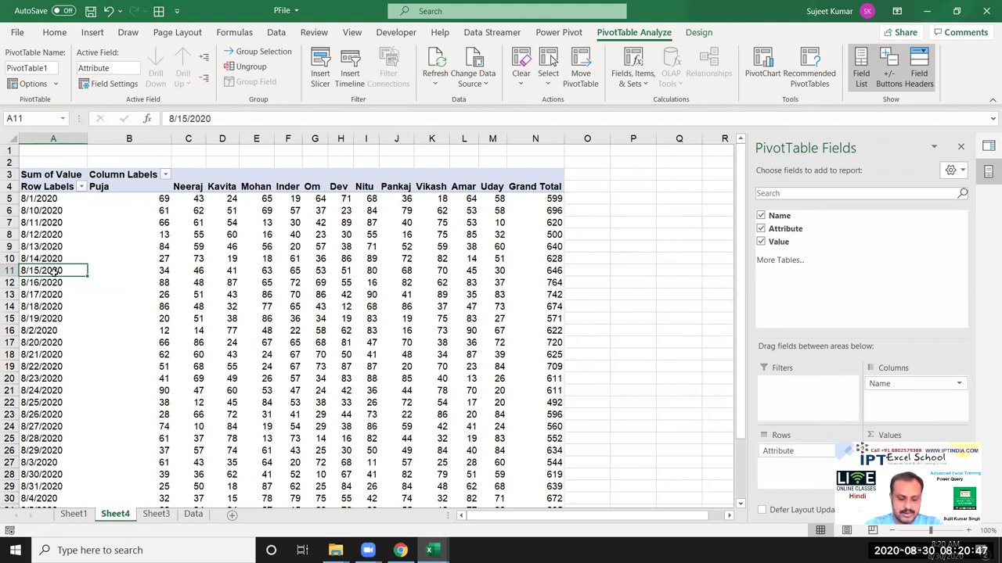
Try grouping the pivot's date labels and dismiss the cannot-group warning
right_click(55, 272)
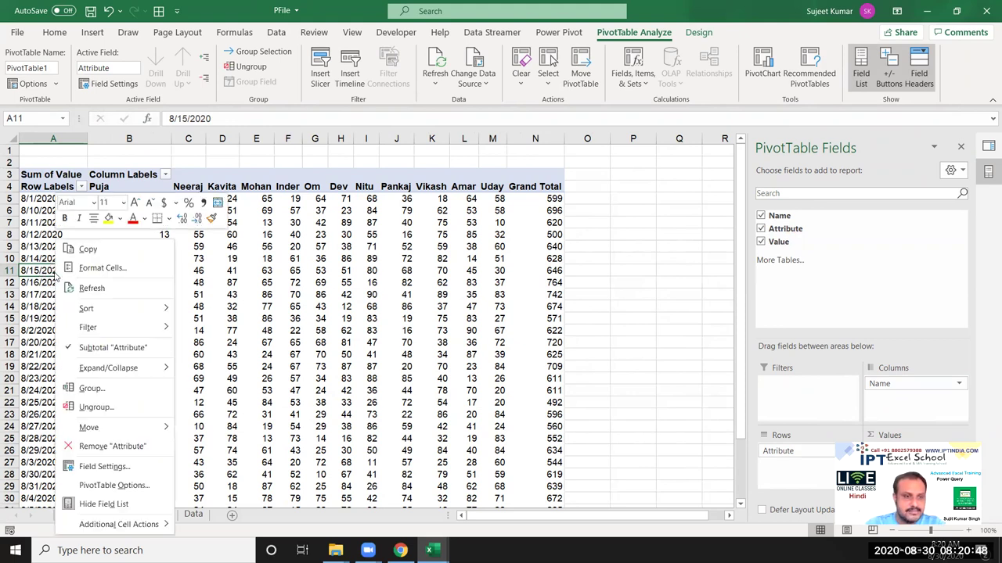
click(109, 398)
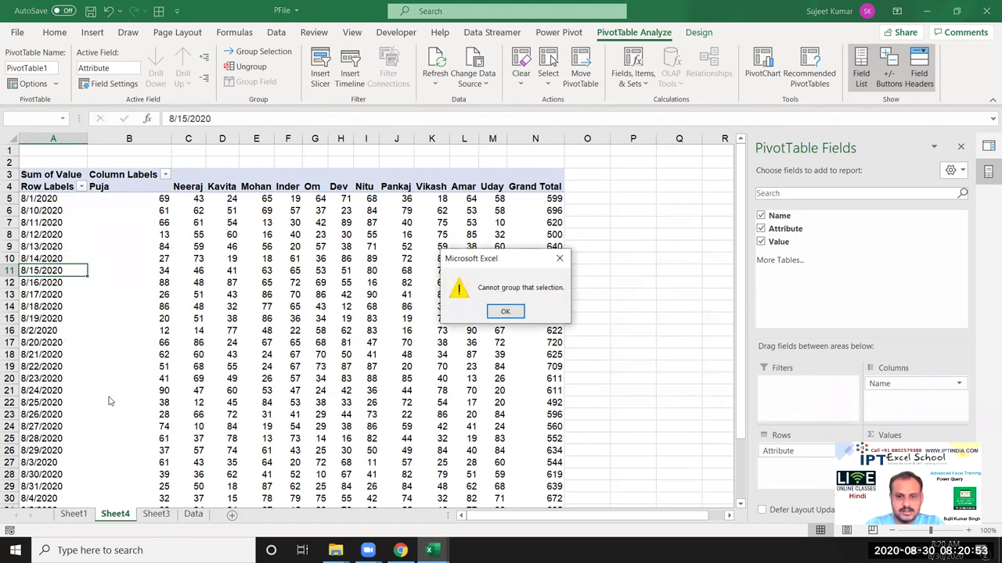
click(505, 311)
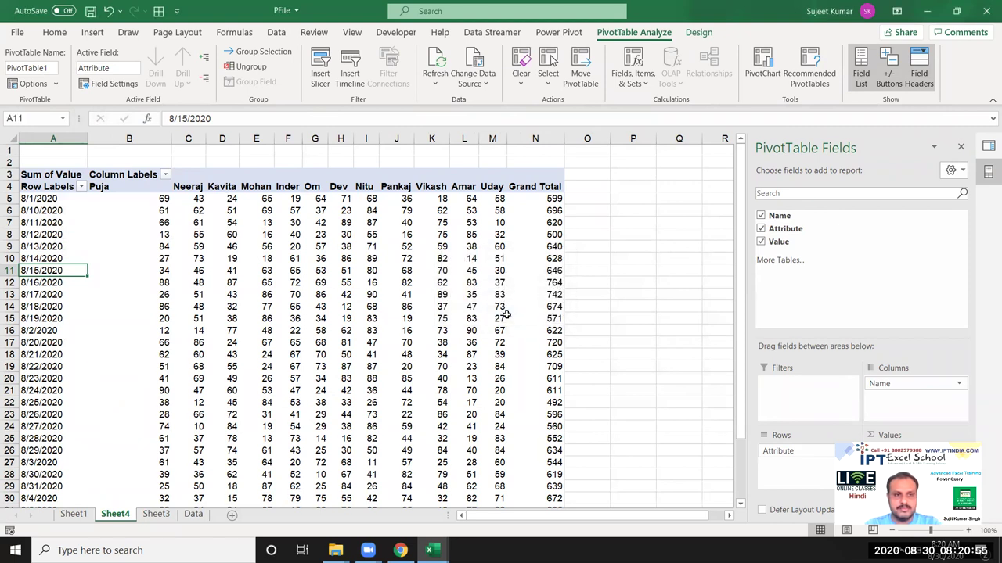
key(ctrl+Down)
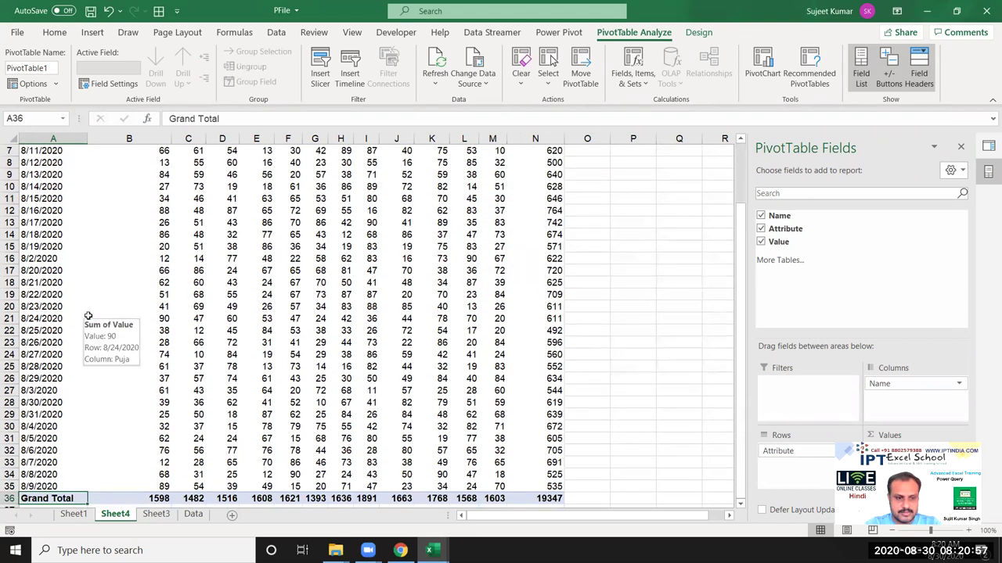
key(ctrl+Up)
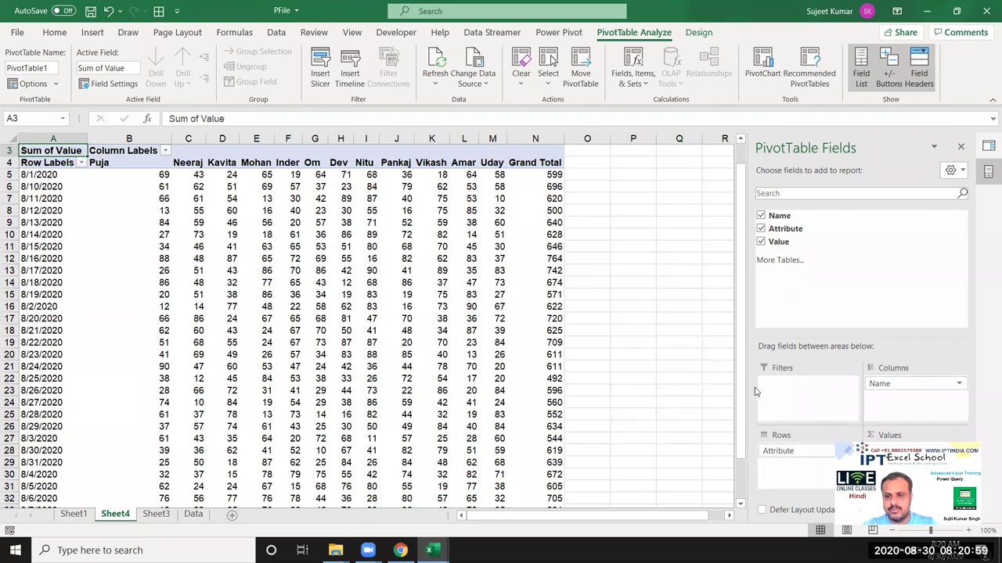
Move Name to Filters, retry date grouping, then select the Attribute column on Sheet3
drag(886, 387, 845, 383)
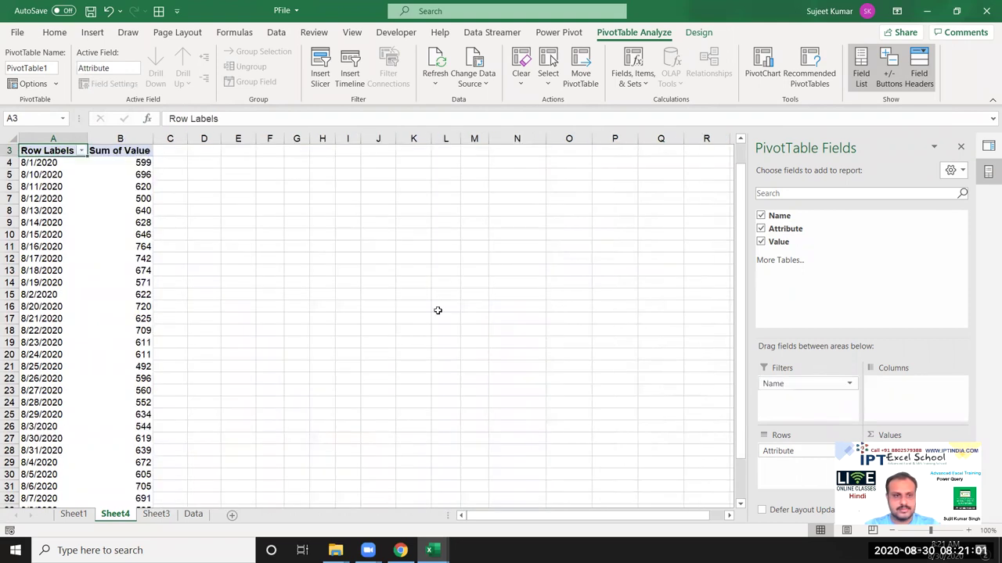
click(43, 245)
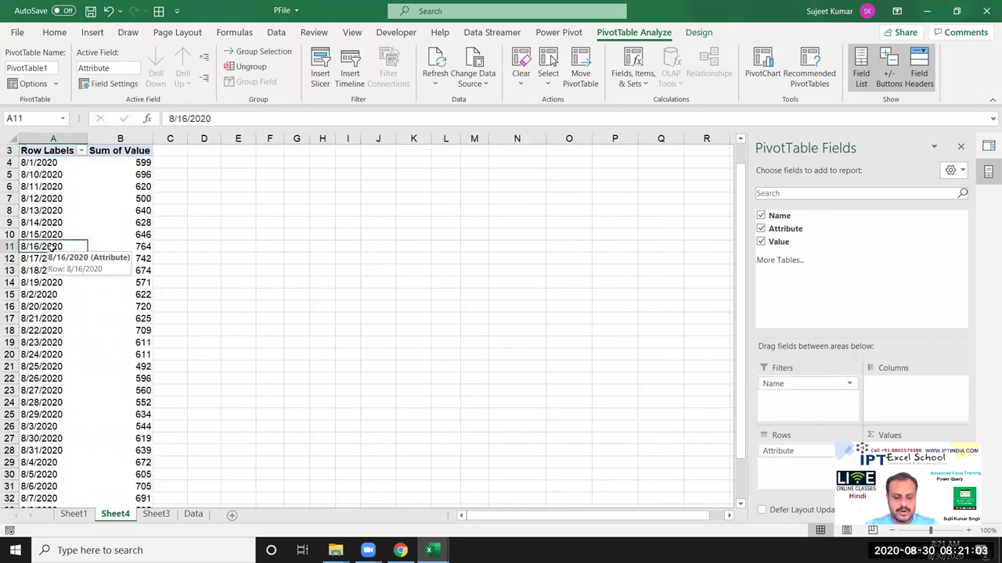
right_click(52, 249)
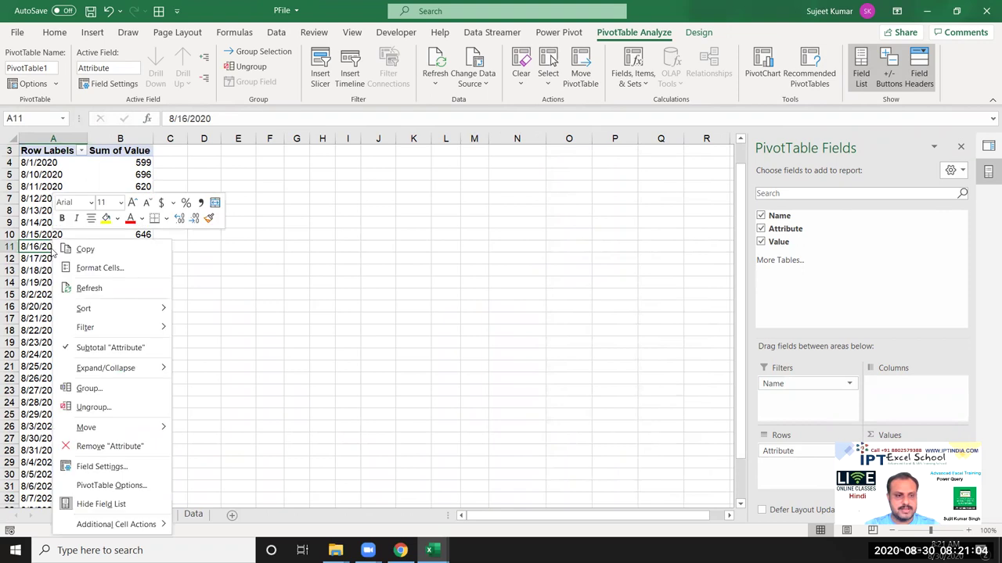
click(129, 396)
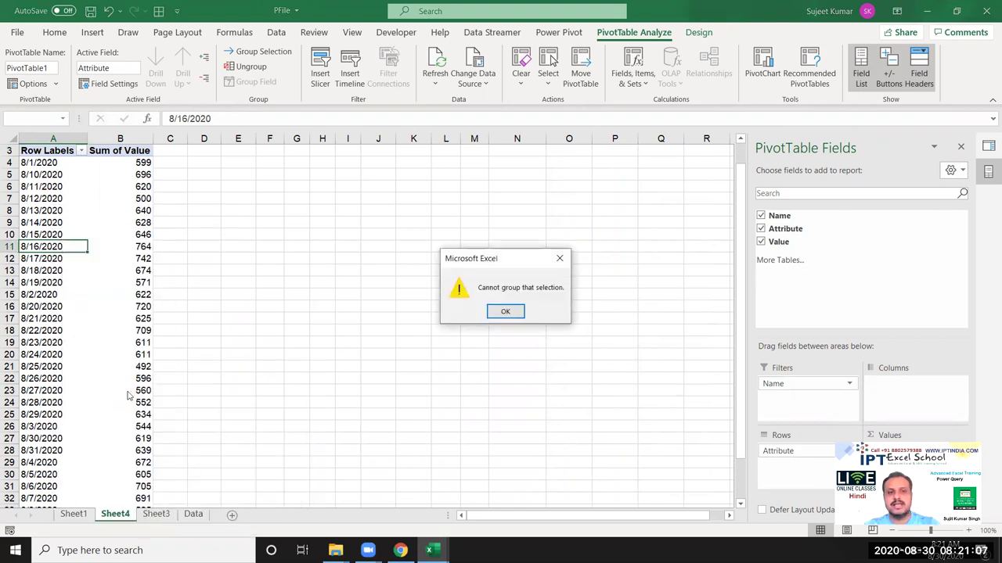
key(Return)
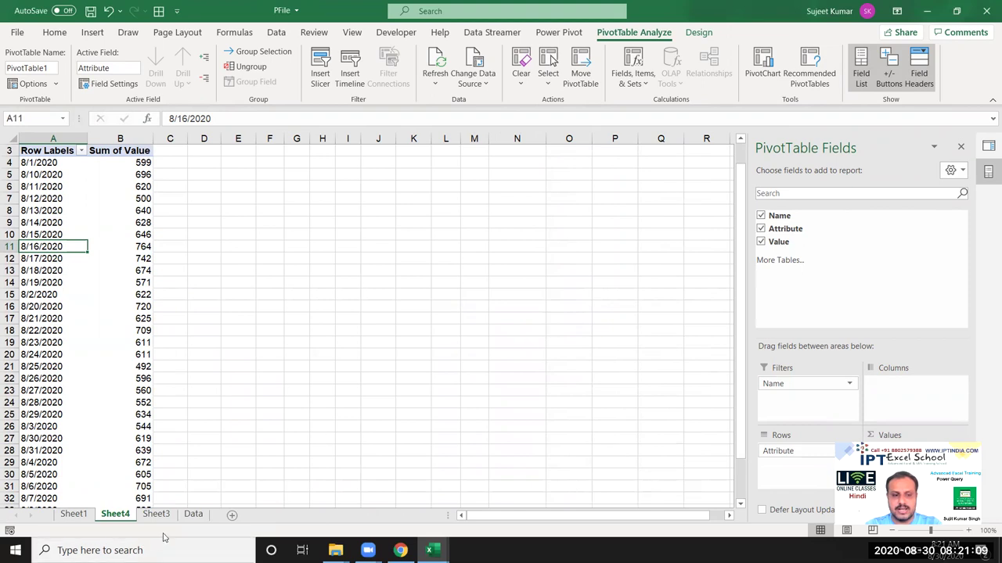
click(156, 514)
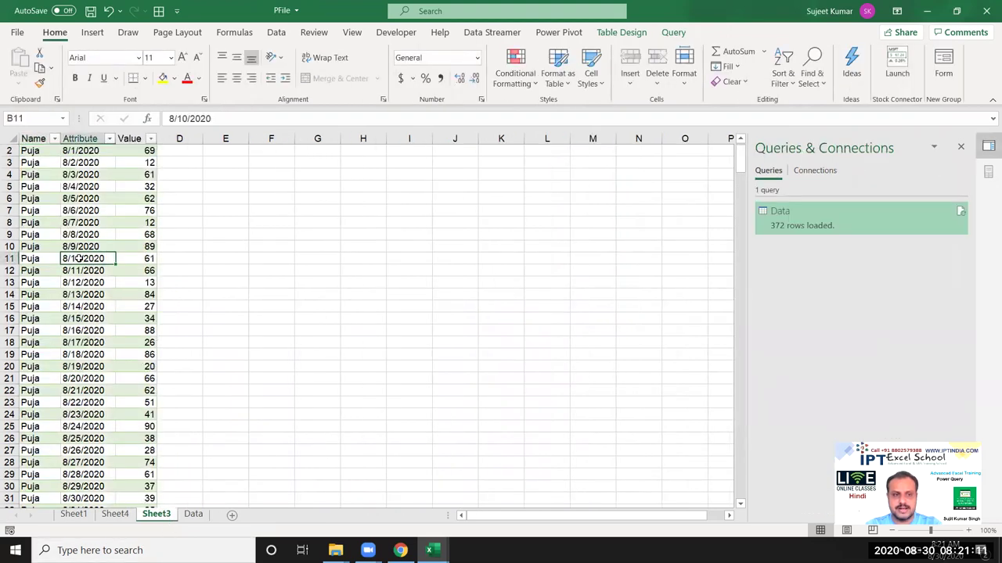
click(79, 138)
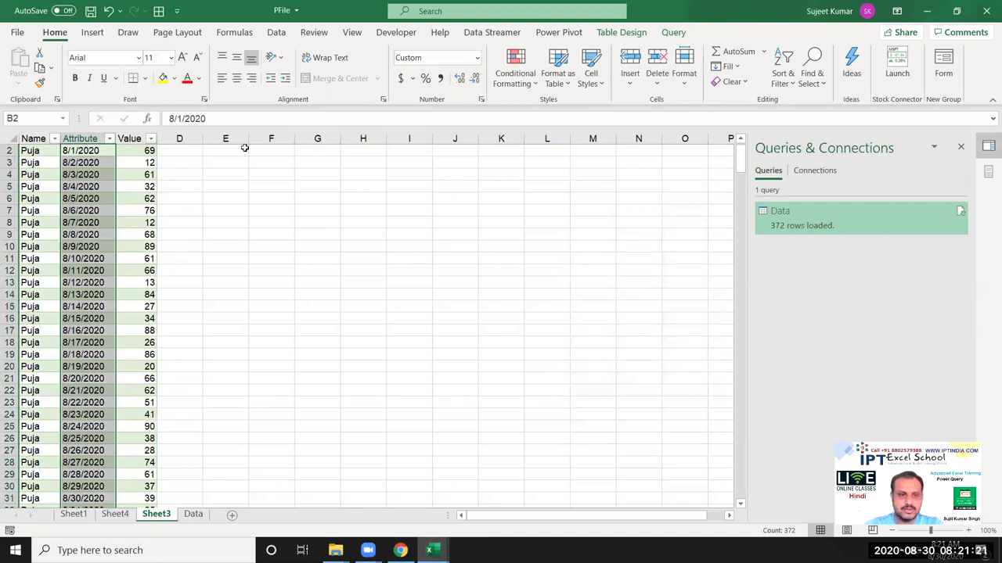
Enter the formula =A1 in G1 so it shows the Name heading
click(333, 152)
key(Up)
text(=)
click(31, 149)
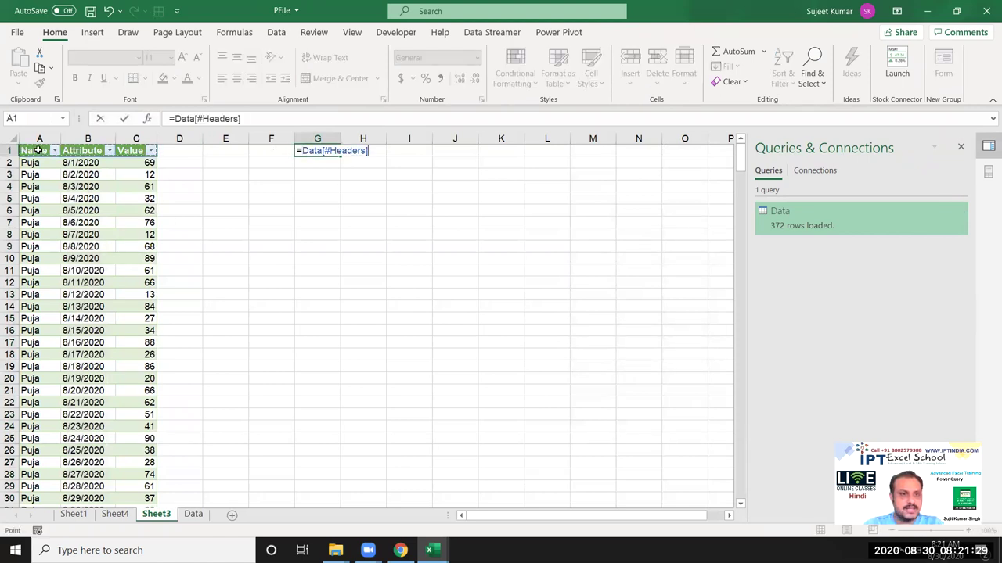
key(BackSpace)
key(BackSpace)
key(BackSpace)
key(BackSpace)
key(BackSpace)
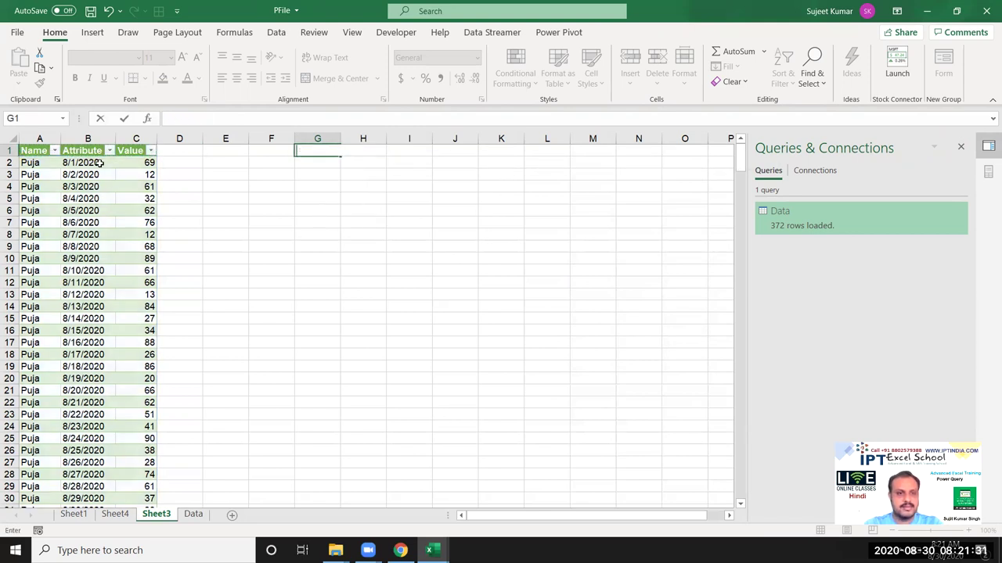
text(=a1)
key(Return)
Fill the G1 formula across to I1 and down to row 2, then overwrite H1 with 'Date'
key(Up)
key(Right)
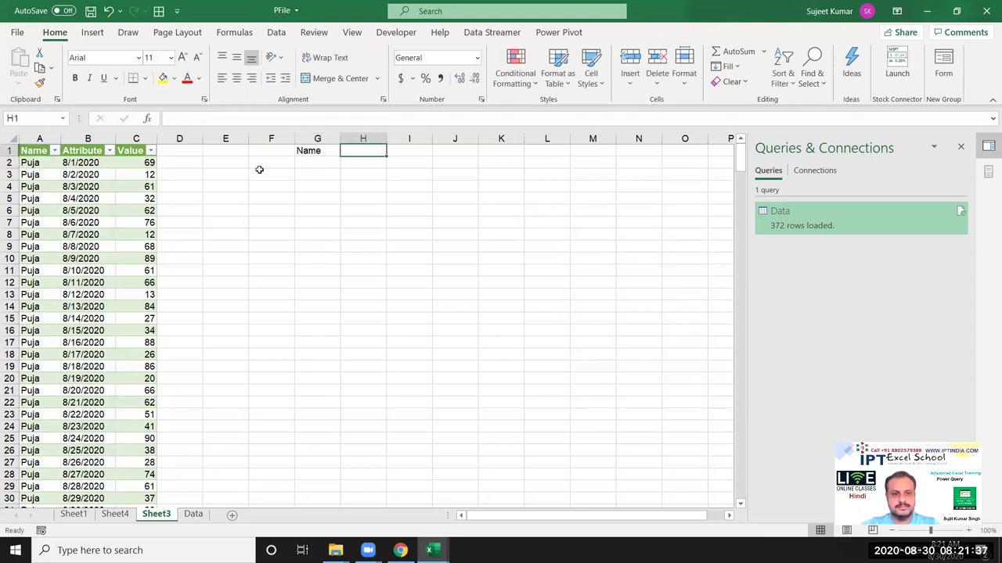
click(308, 152)
mouse_move(341, 157)
mouse_down()
mouse_move(430, 156)
mouse_move(433, 169)
mouse_up()
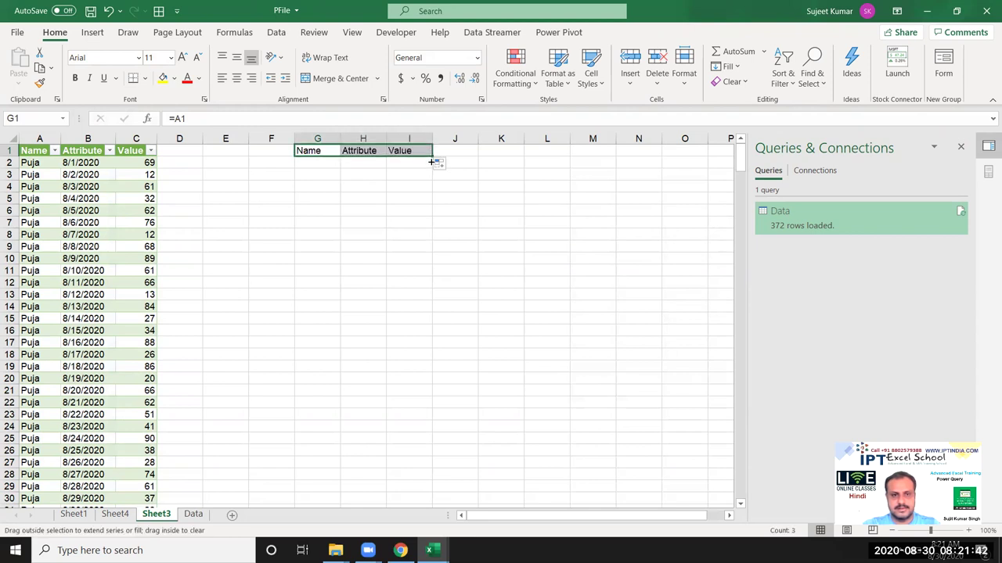
click(364, 152)
text(Date)
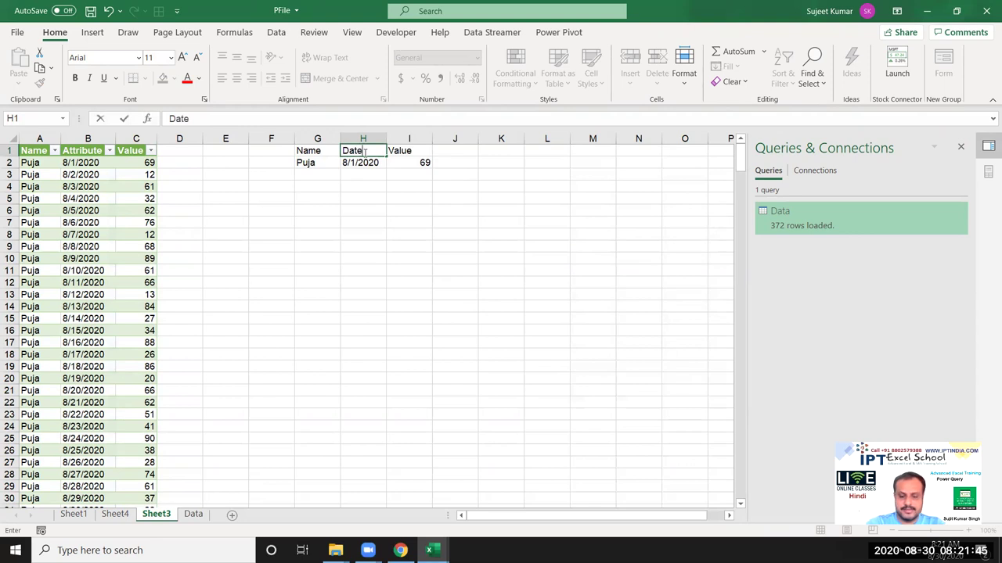
key(Return)
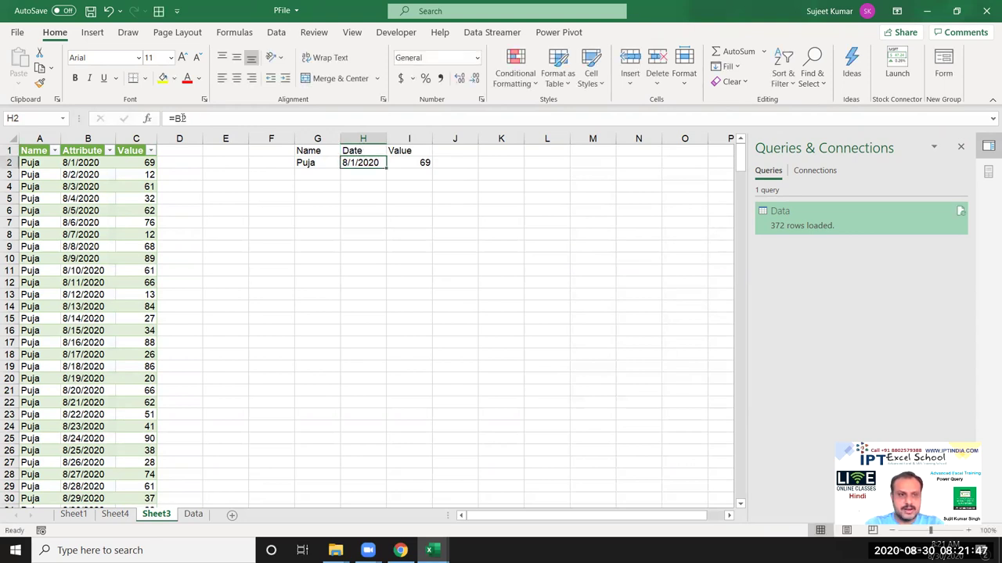
Rewrite H2 as a DATEVALUE formula and apply a date format to it
click(174, 118)
text(dat)
key(Down)
key(Down)
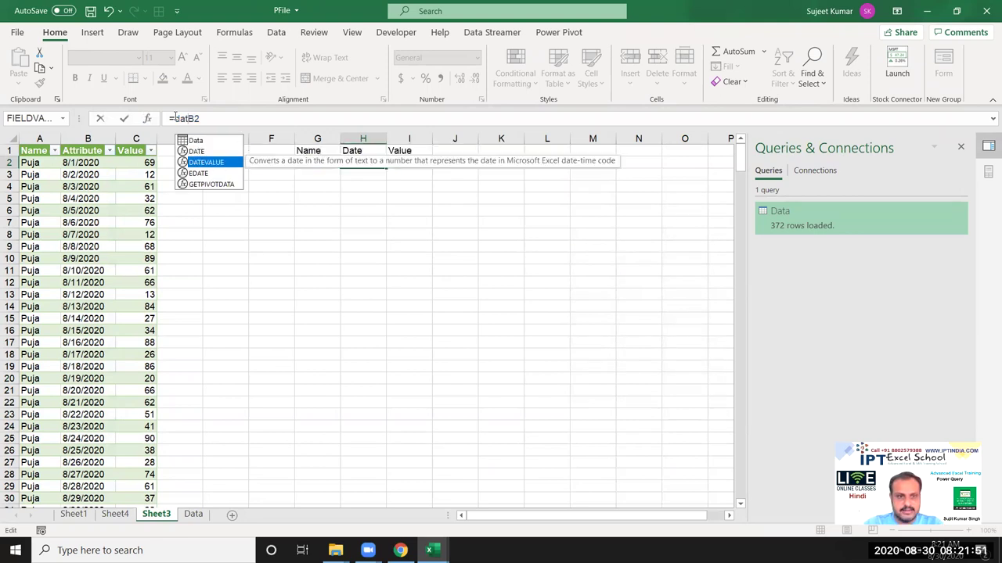
key(Tab)
key(Return)
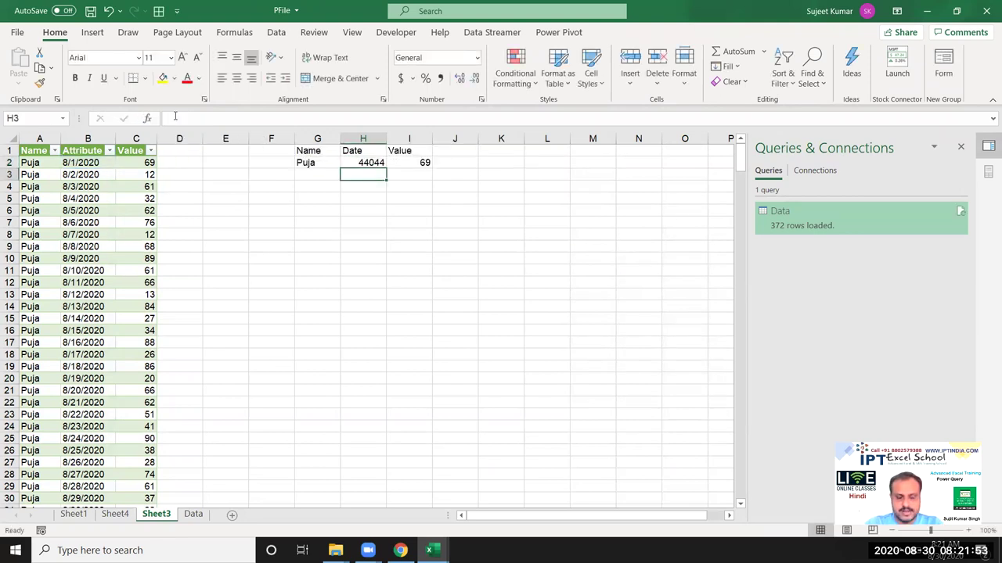
key(Up)
key(ctrl+shift+3)
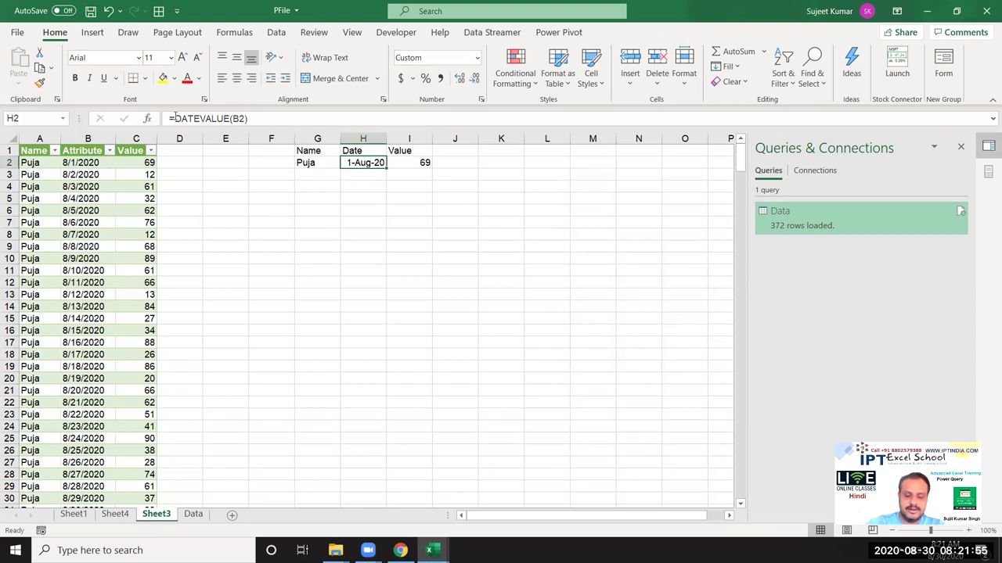
Fill the G2:I2 formulas down to row 373 and autofit the Date column
key(Left)
key(Left)
key(Right)
key(shift+Right)
key(shift+Right)
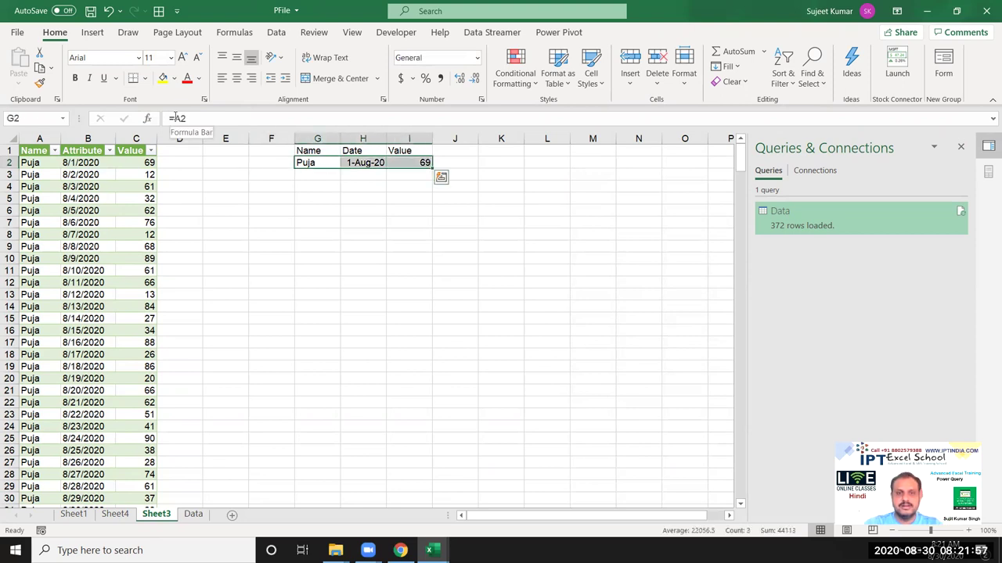
drag(432, 167, 431, 485)
mouse_move(432, 442)
mouse_down()
mouse_move(450, 483)
mouse_move(436, 483)
mouse_up()
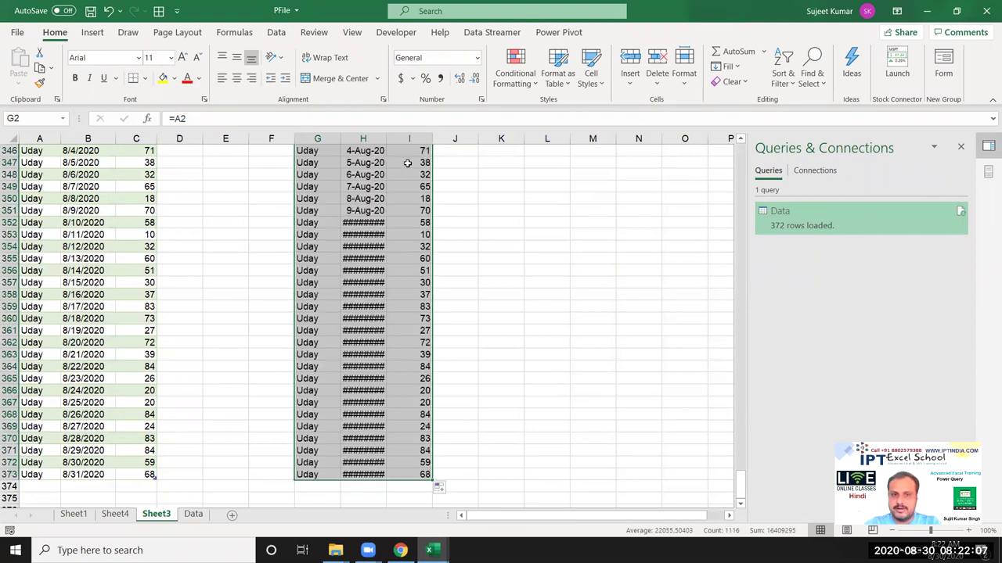
double_click(386, 139)
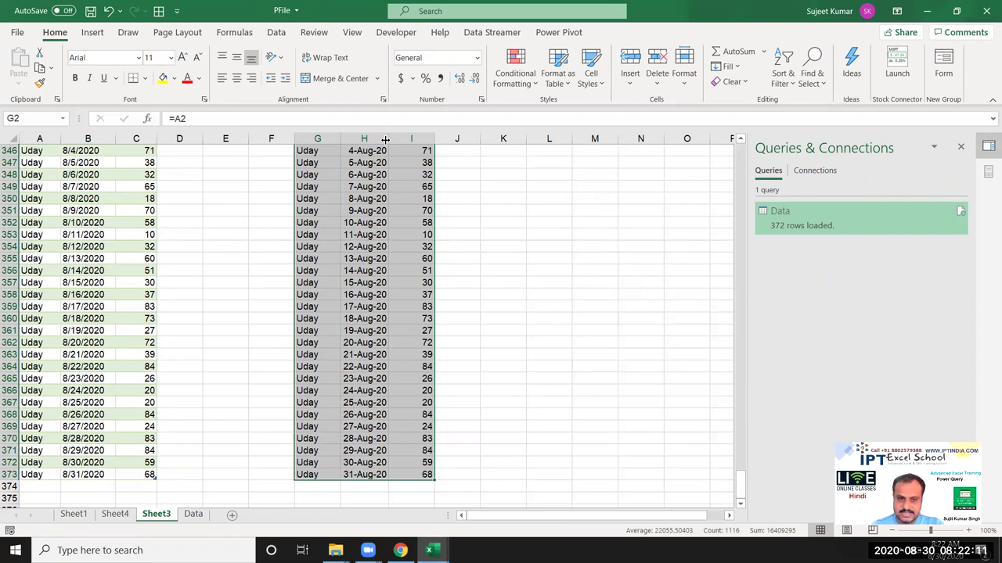
key(ctrl+Up)
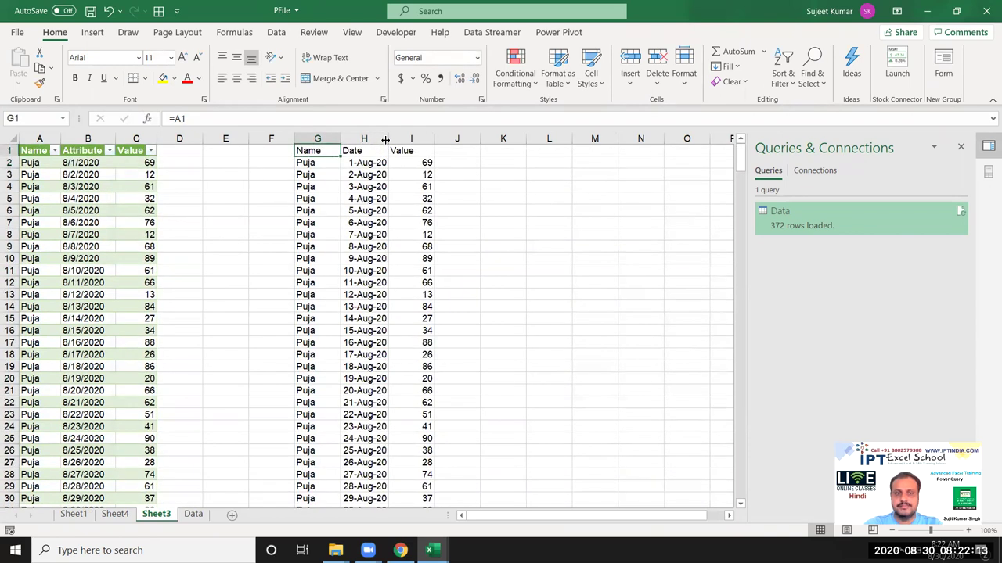
key(ctrl+shift+Right)
key(ctrl+shift+Down)
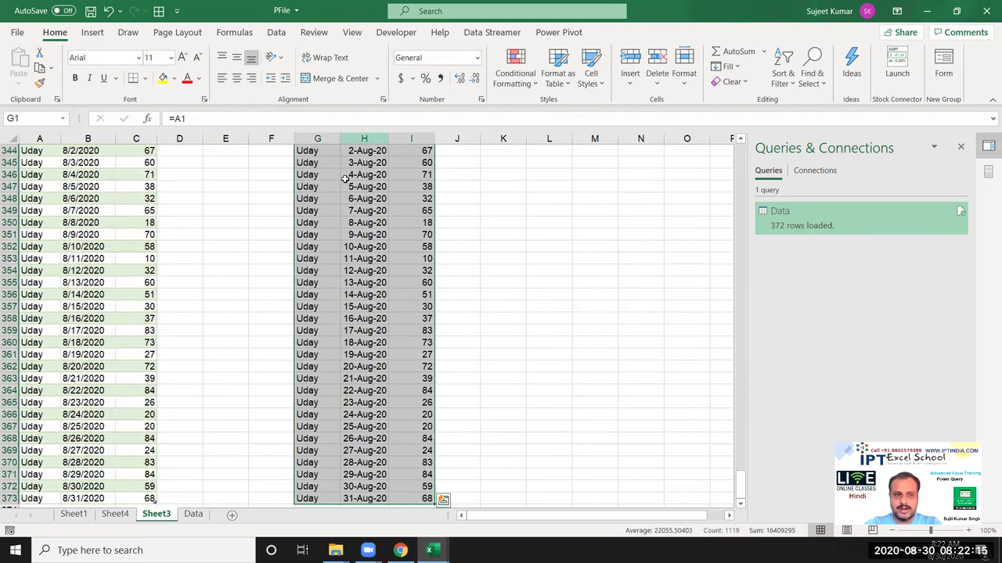
click(98, 282)
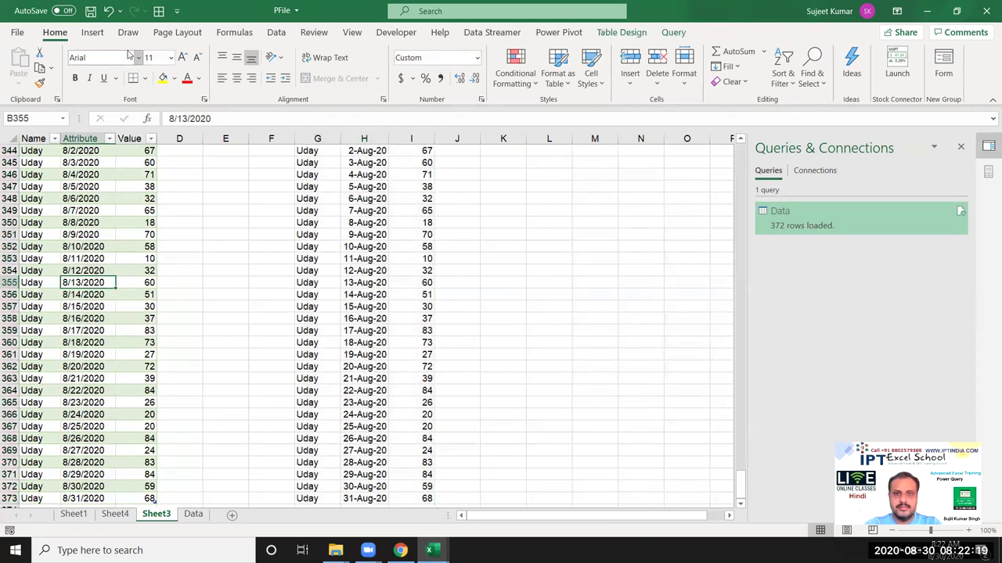
From the Query tab, check the Refresh and Load To options, then edit the Data query
click(616, 35)
click(667, 33)
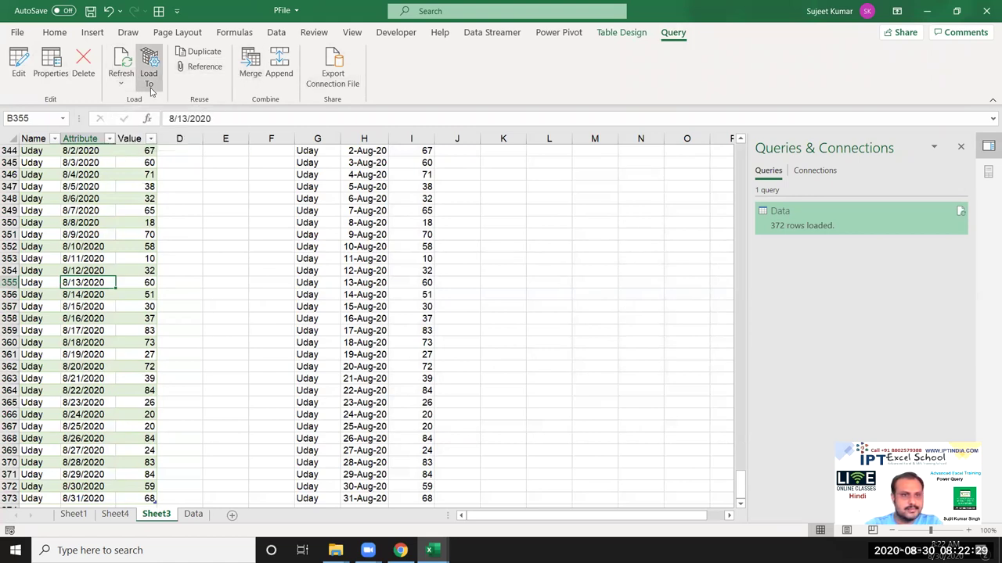
click(121, 82)
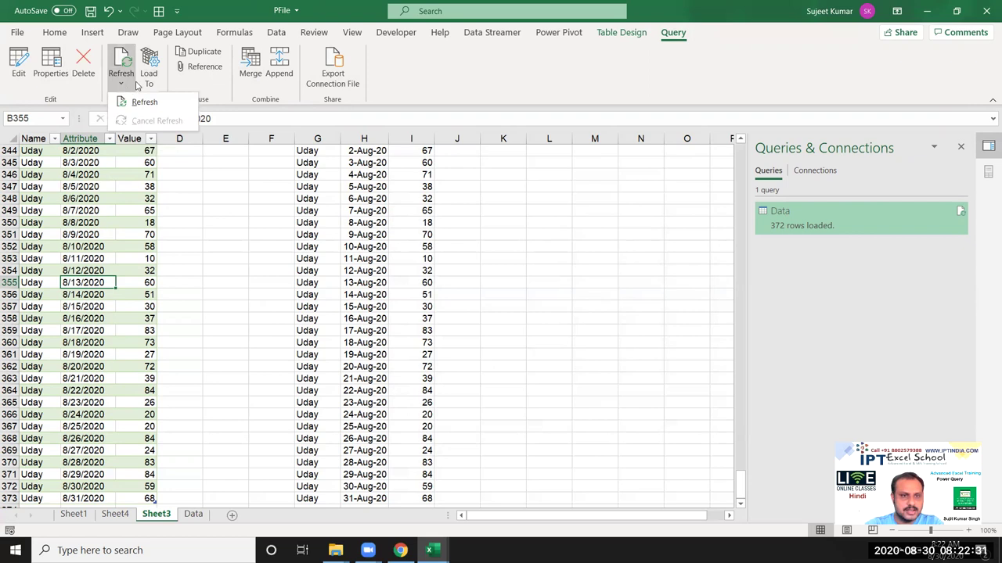
click(151, 85)
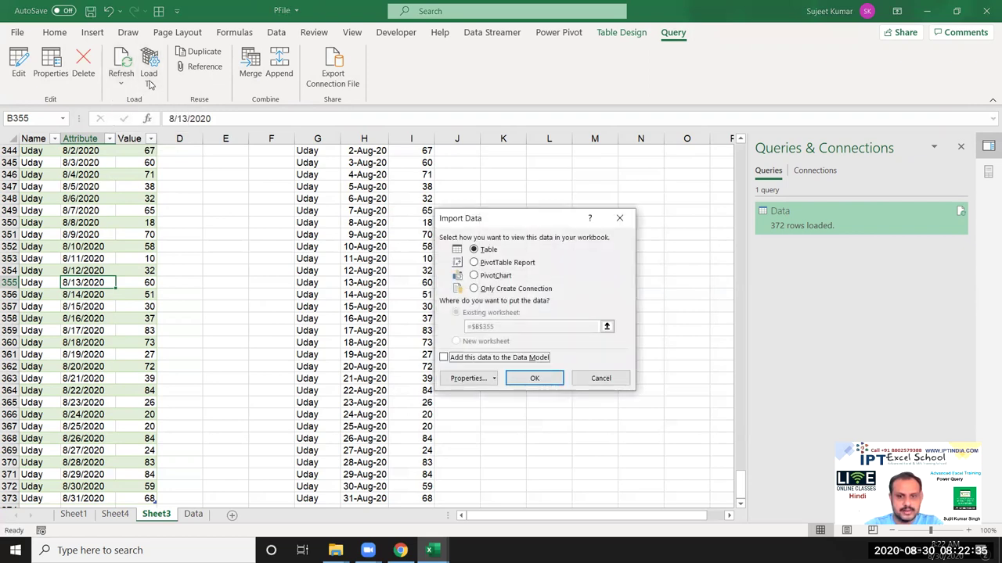
key(Escape)
click(29, 91)
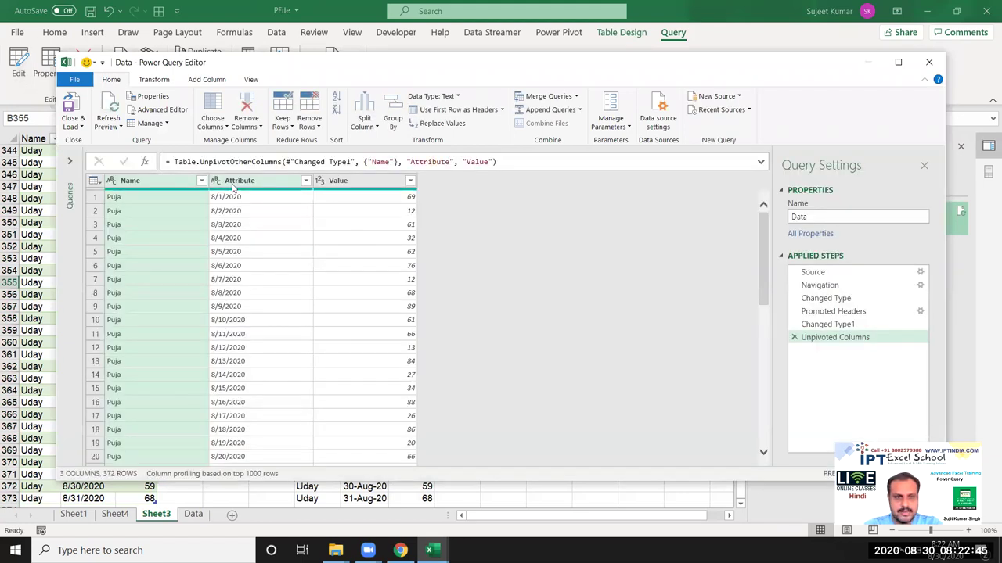
Set the Attribute column's data type to Date, then Close & Load the query
click(239, 181)
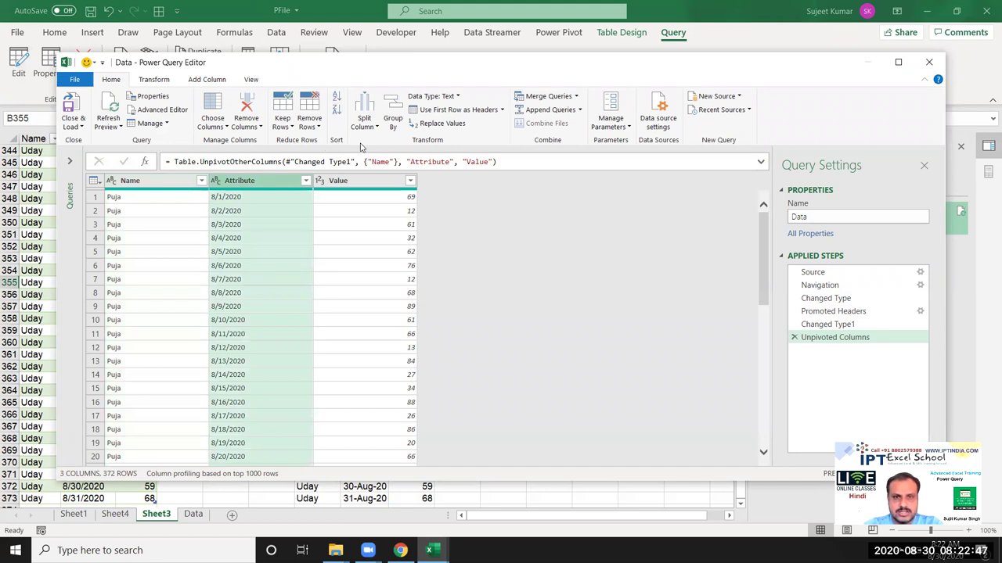
click(456, 98)
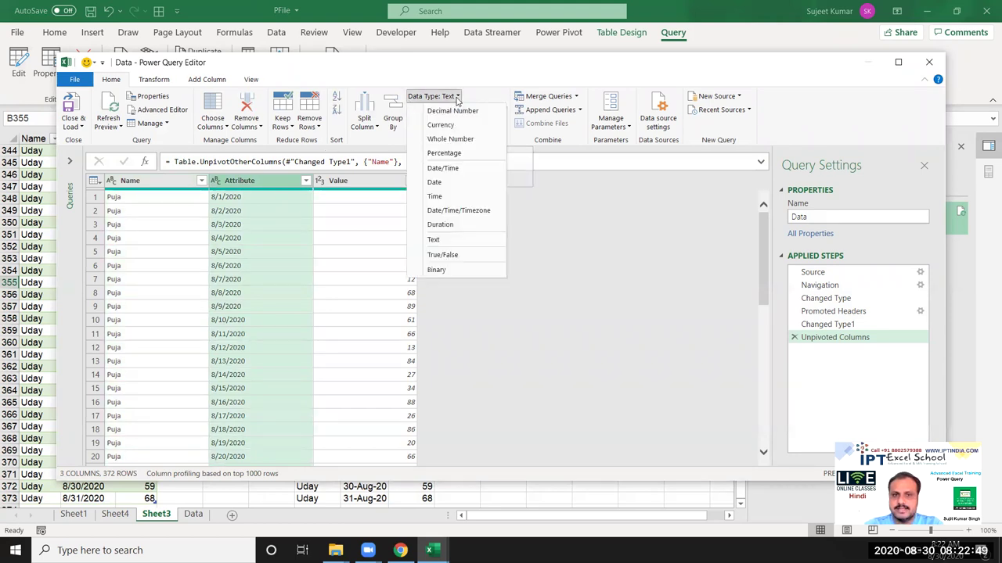
click(436, 182)
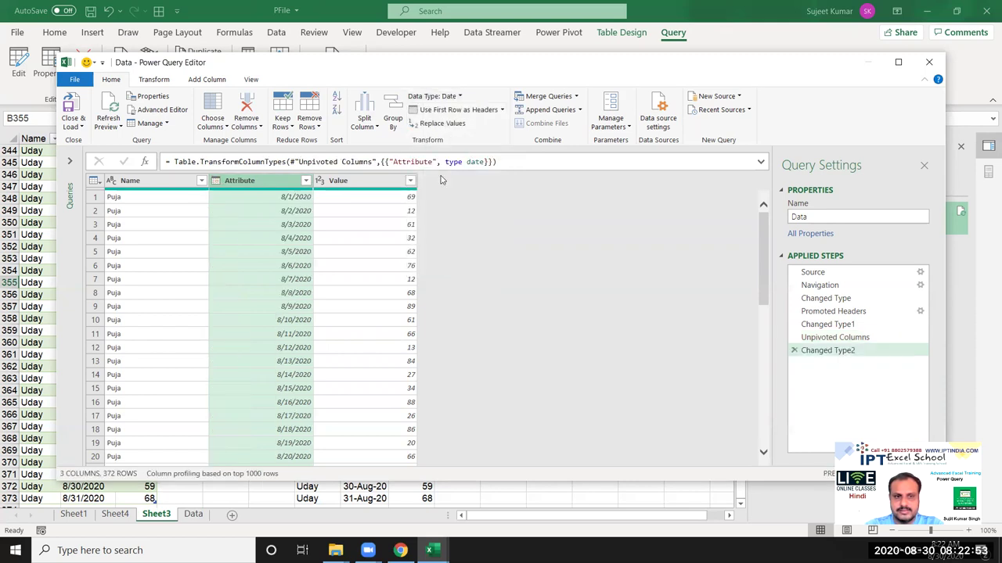
click(75, 108)
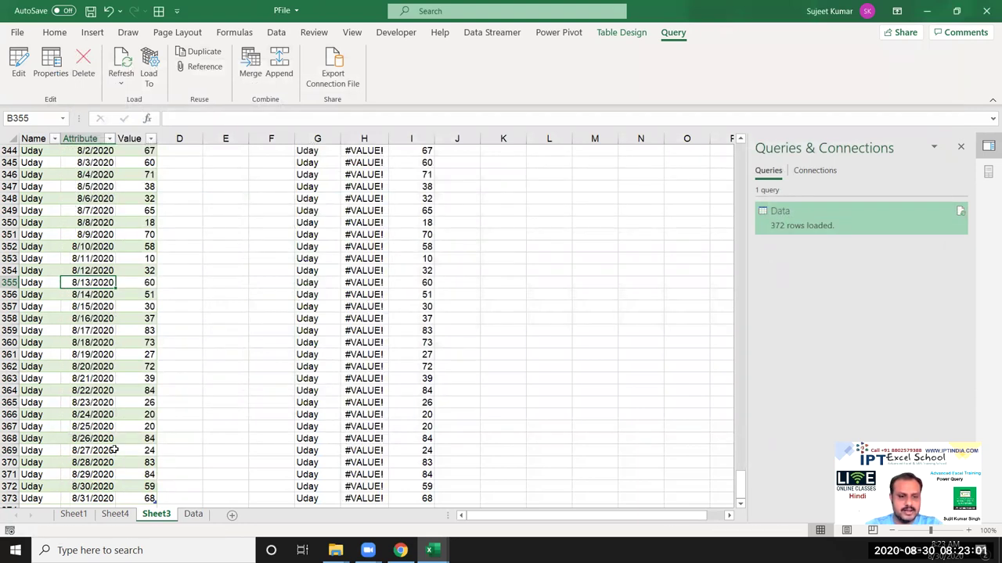
On Sheet4, refresh the PivotTable, try grouping and dismiss the error, then refresh again
click(193, 515)
click(115, 514)
right_click(77, 308)
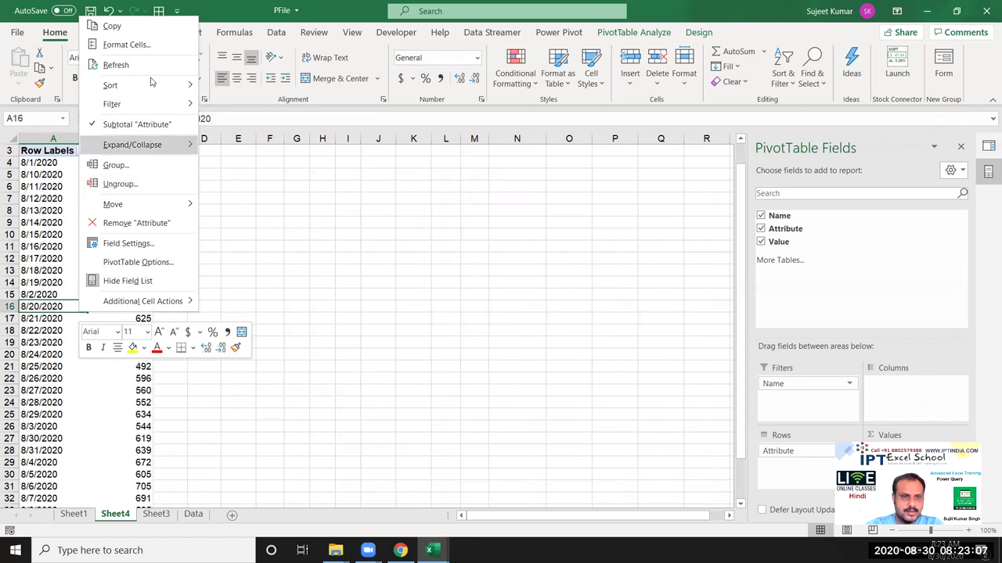
click(147, 67)
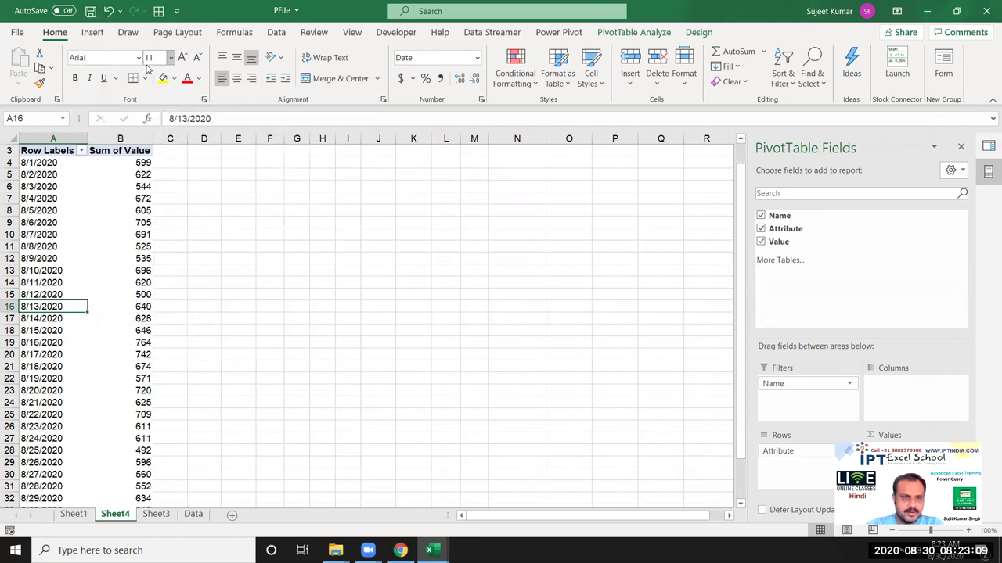
right_click(61, 191)
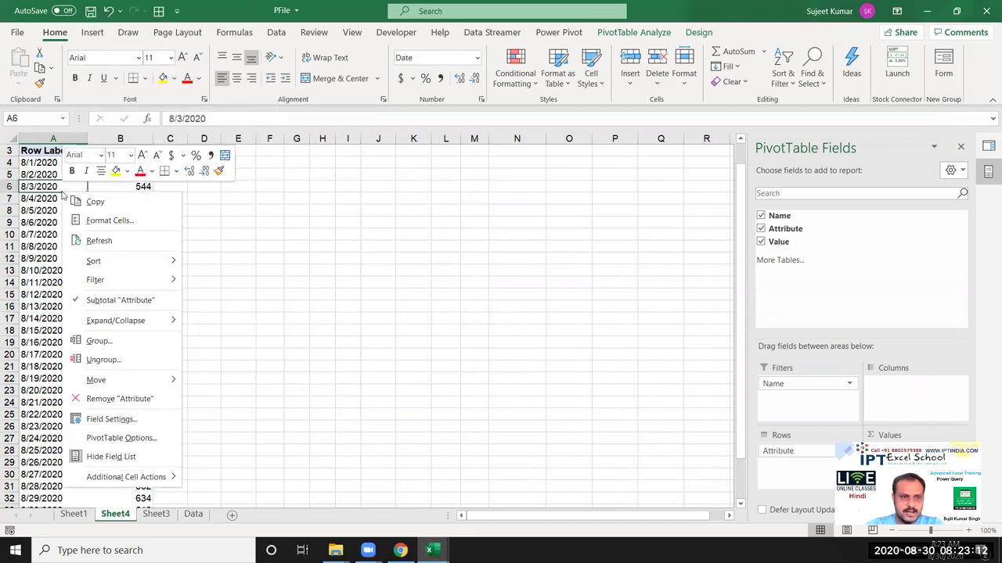
click(96, 344)
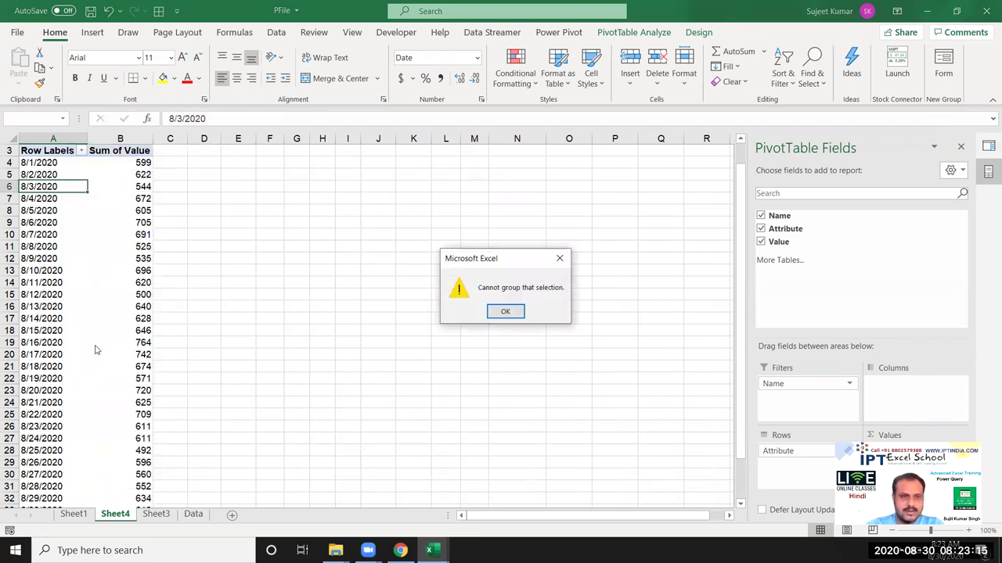
click(505, 312)
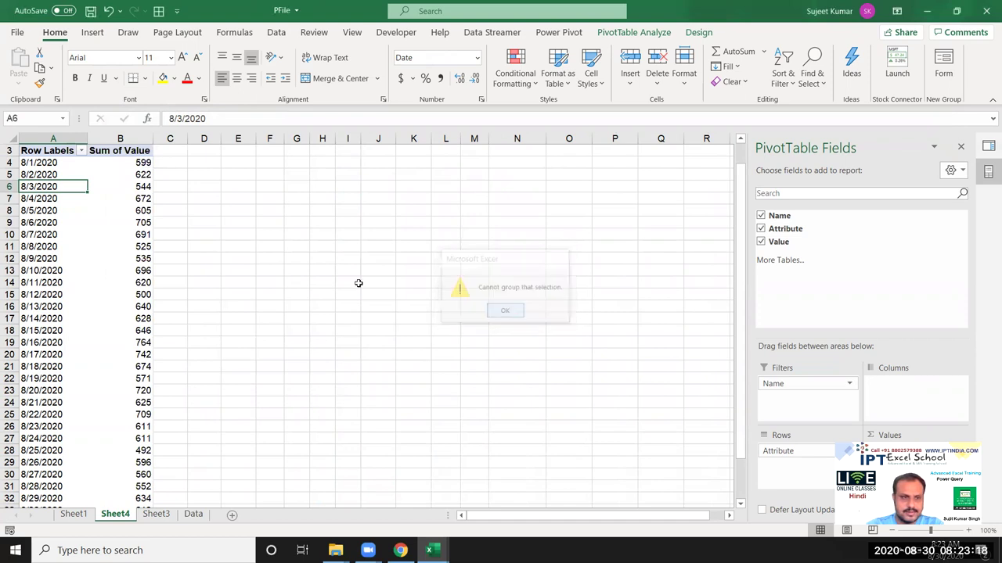
right_click(81, 258)
click(121, 289)
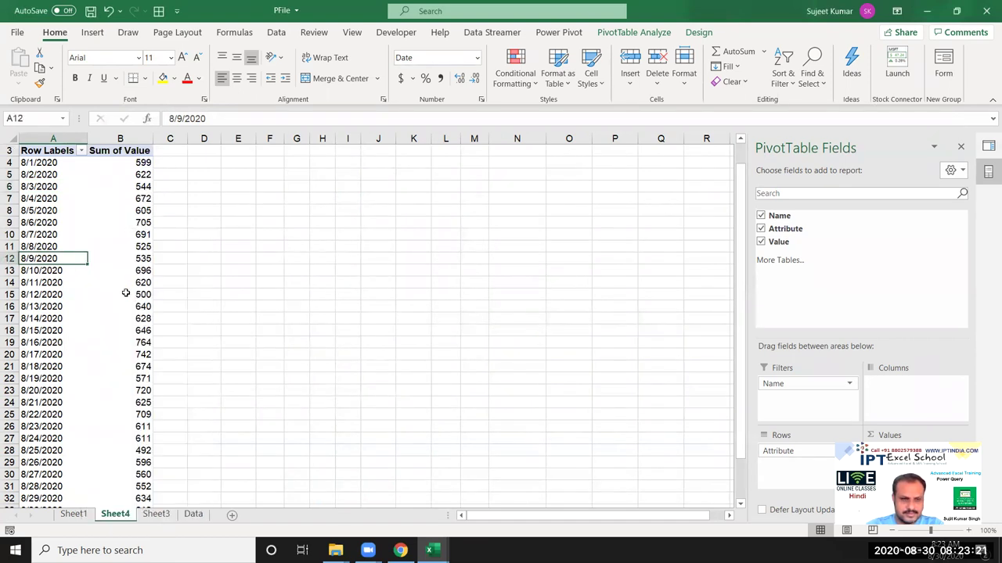
Group the PivotTable's date rows by Days with Number of days set to 7
right_click(45, 365)
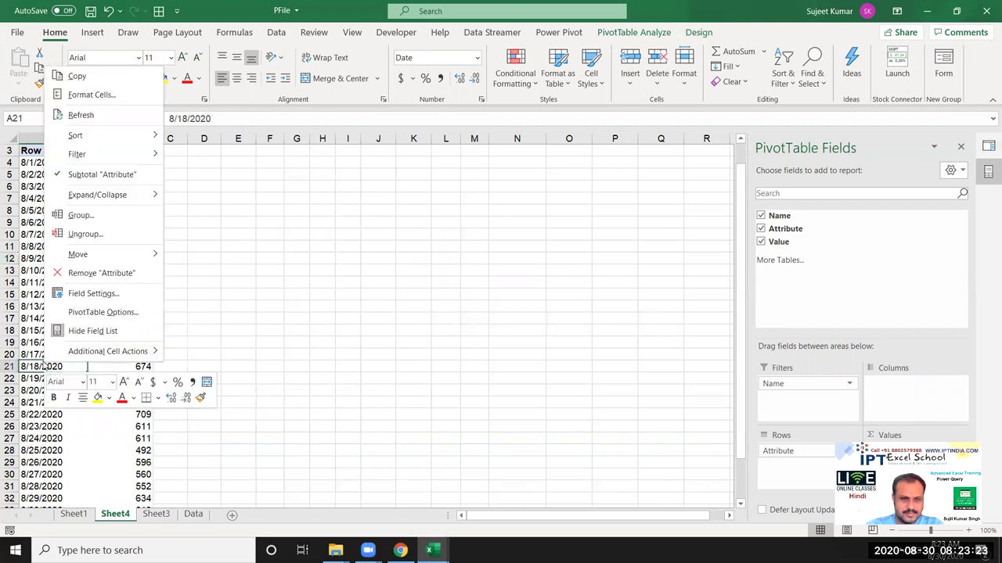
click(81, 214)
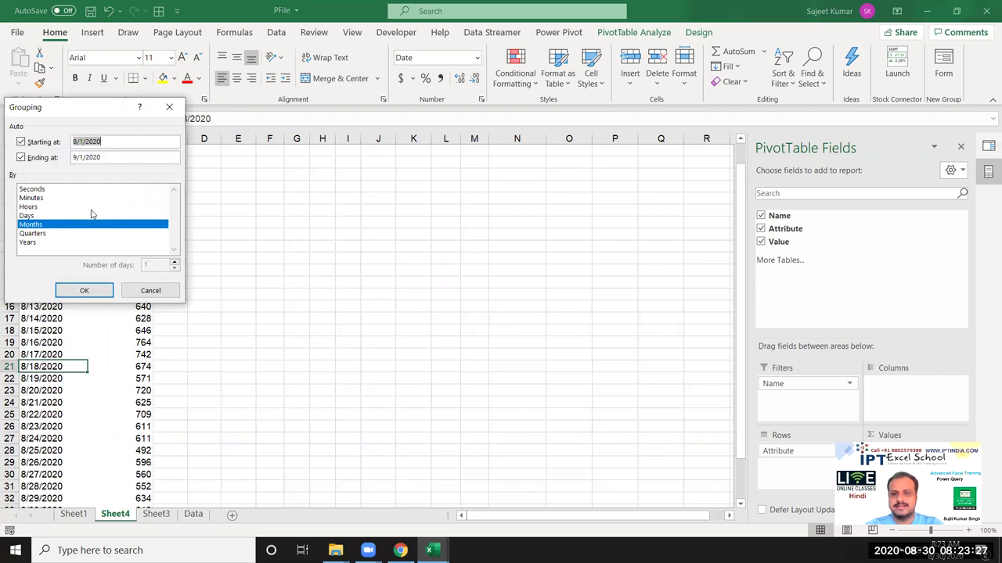
click(35, 215)
click(43, 225)
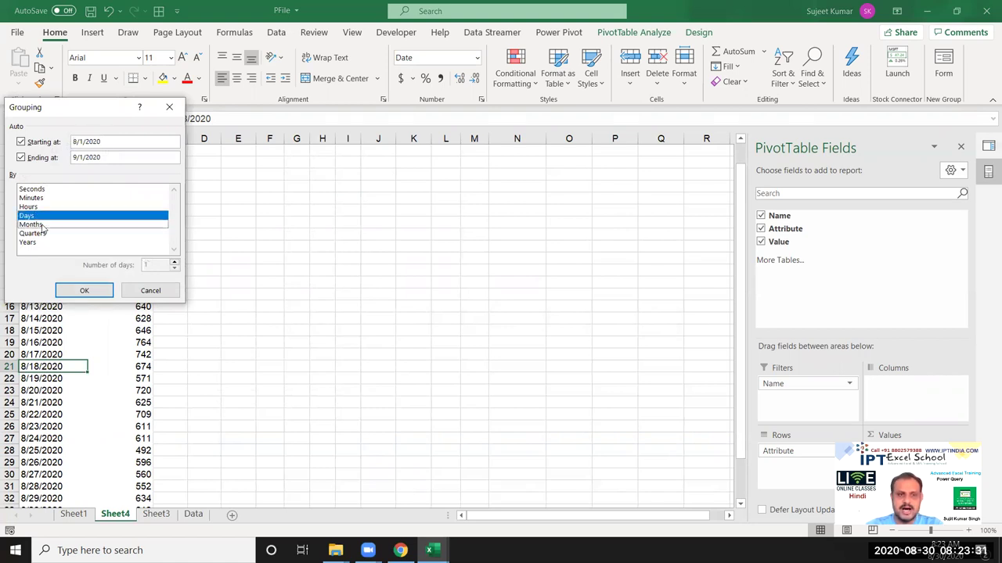
click(155, 265)
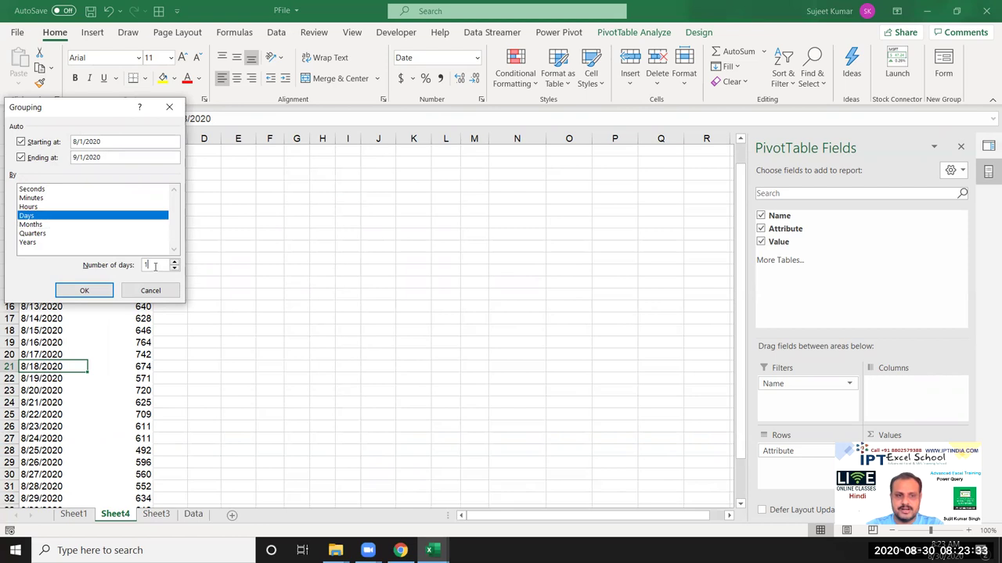
text(7)
click(83, 288)
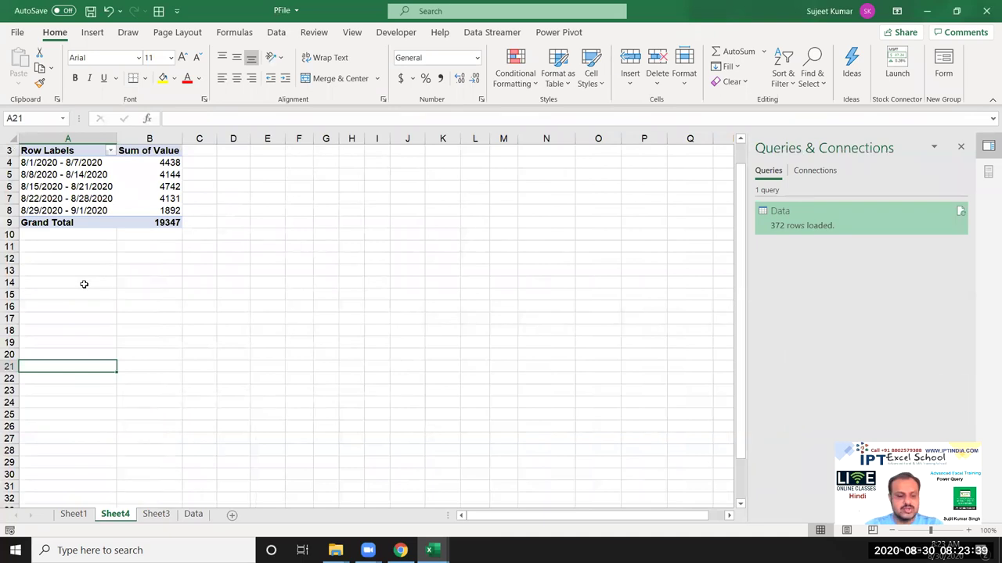
Hide Excel and show the Windows desktop with Windows+D
key(super+d)
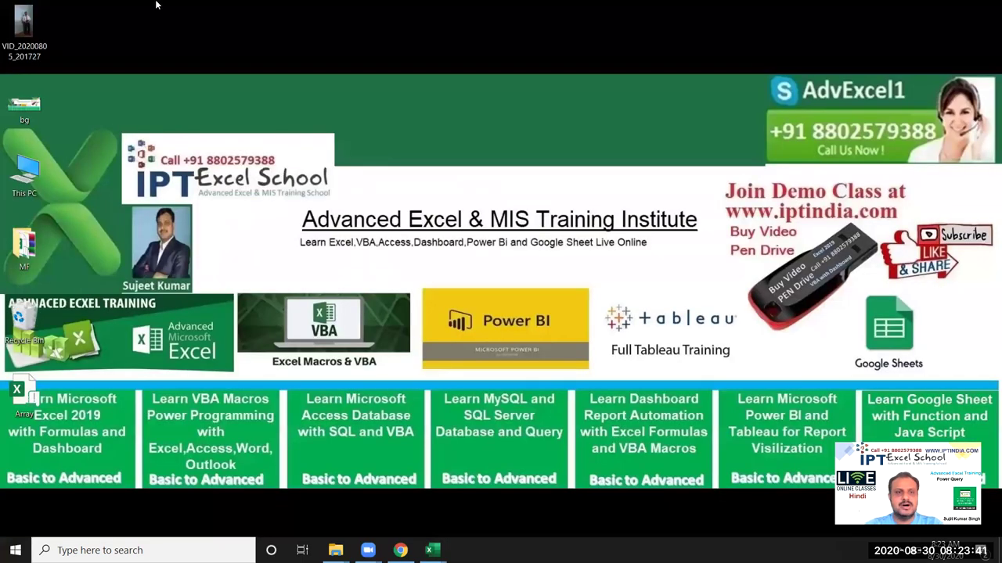